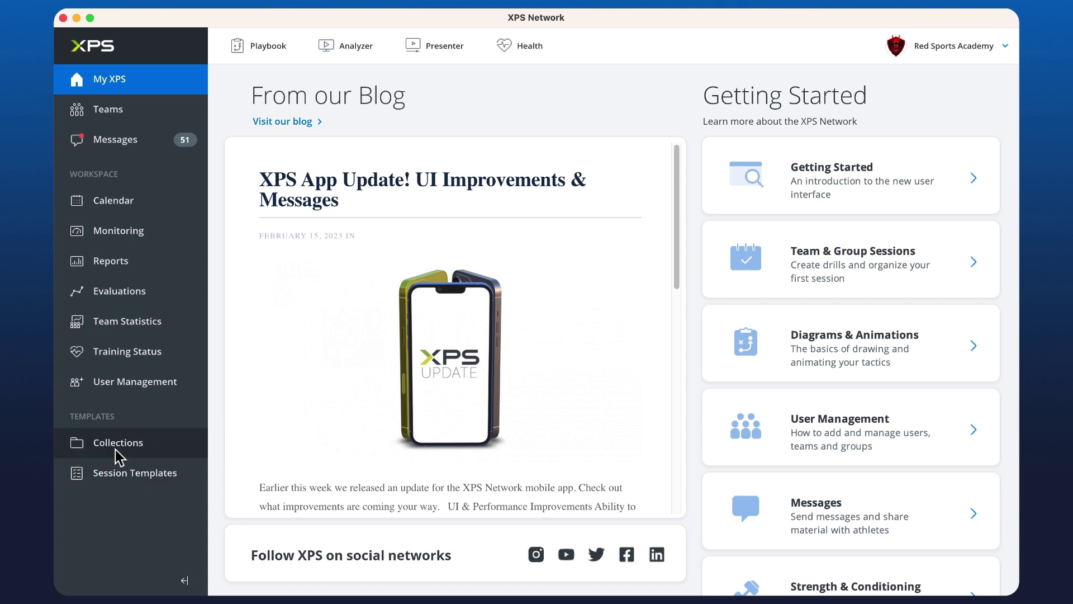
- Open the Drills library from Collections in the left sidebar
click(118, 453)
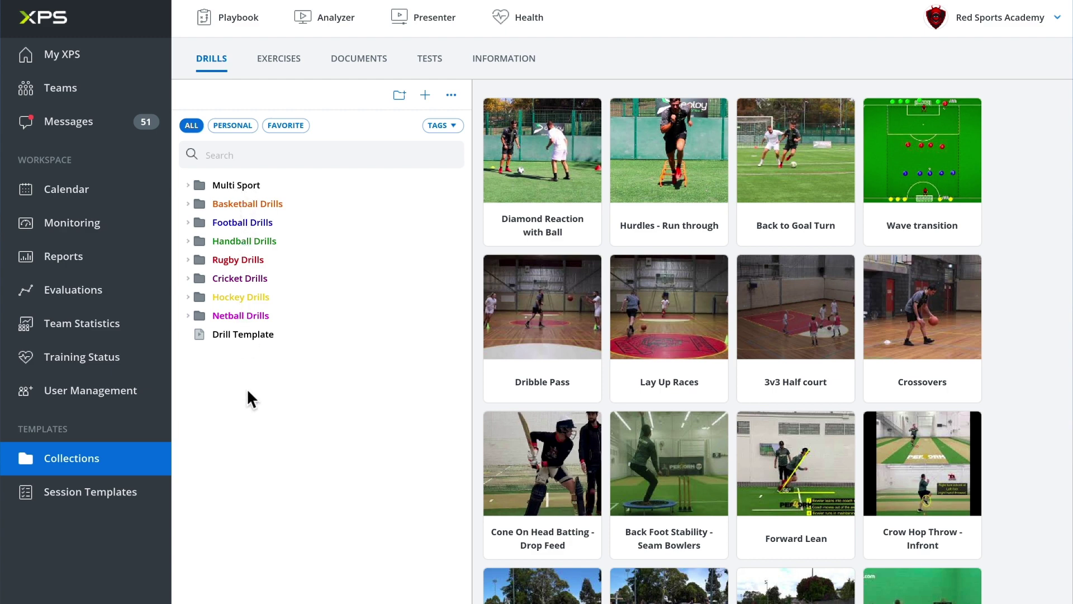
- Browse the Basketball Drills, Football Drills and Multi Sport folders
click(272, 206)
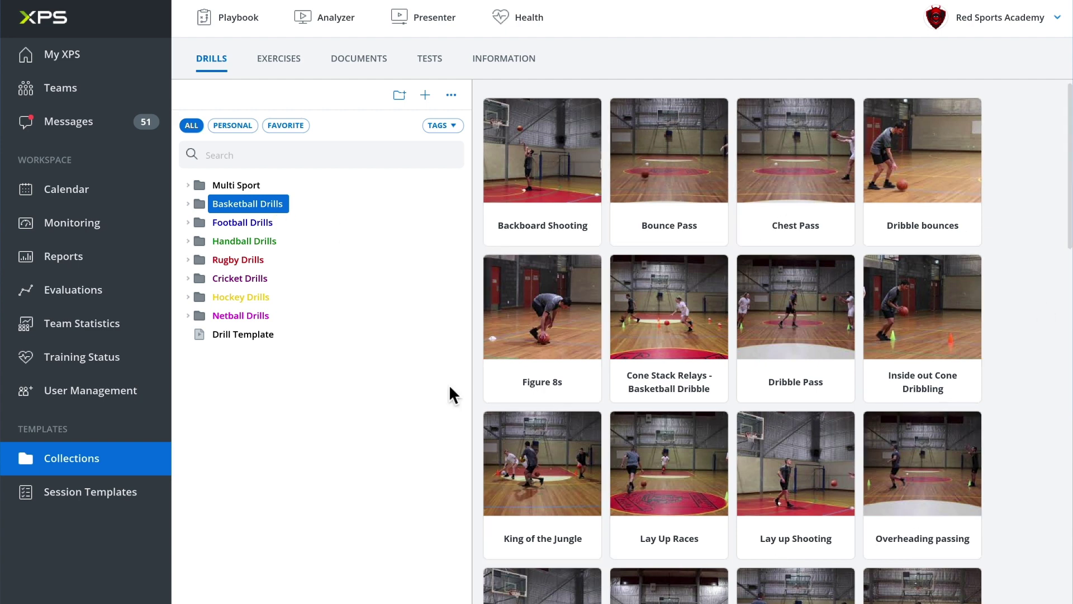
click(243, 223)
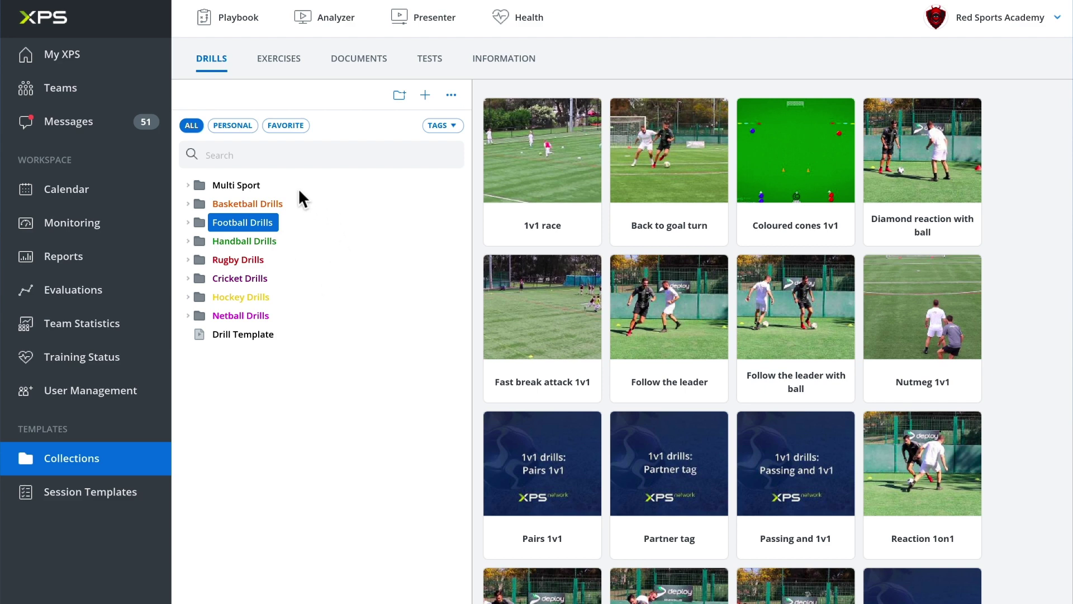
click(230, 185)
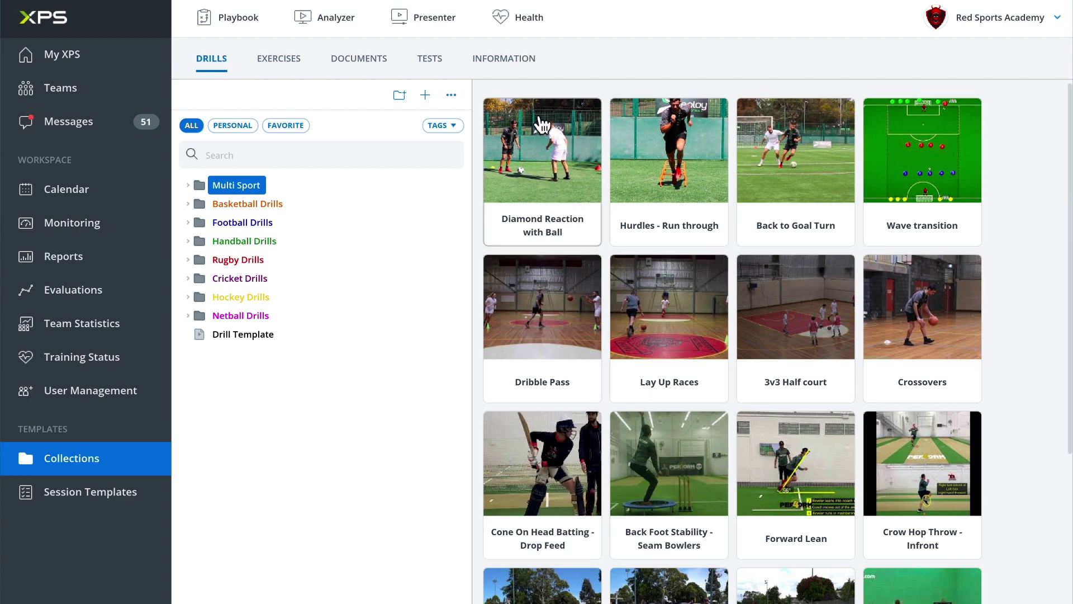
- View Diamond Reaction, Hurdles, Back to Goal Turn, Wave transition, Dribble Pass, Lay Up Races; collapse Multi Sport
click(569, 176)
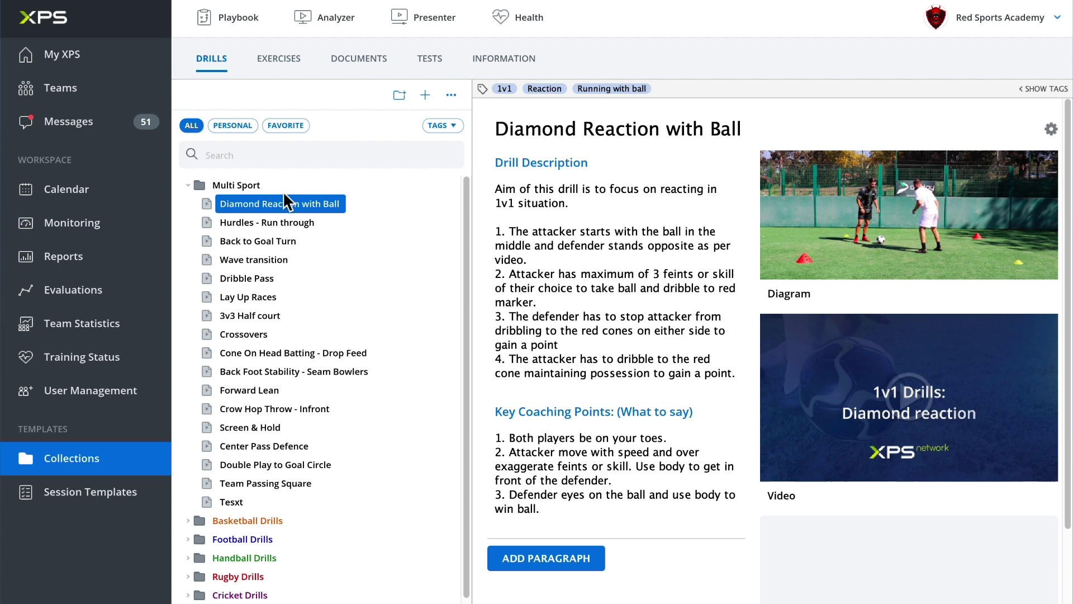
click(235, 224)
click(240, 242)
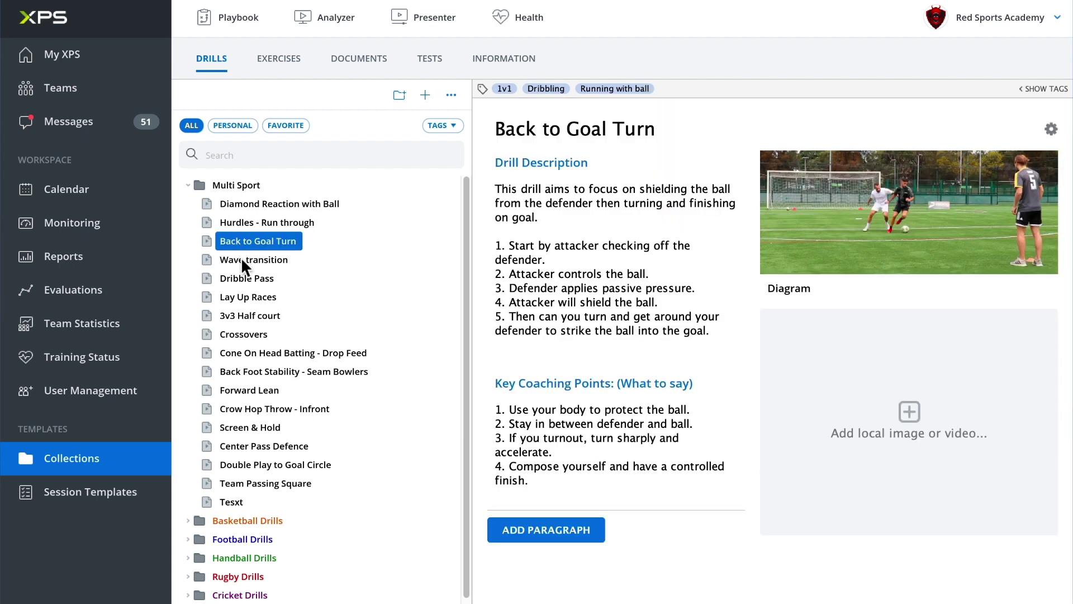
click(241, 260)
click(243, 276)
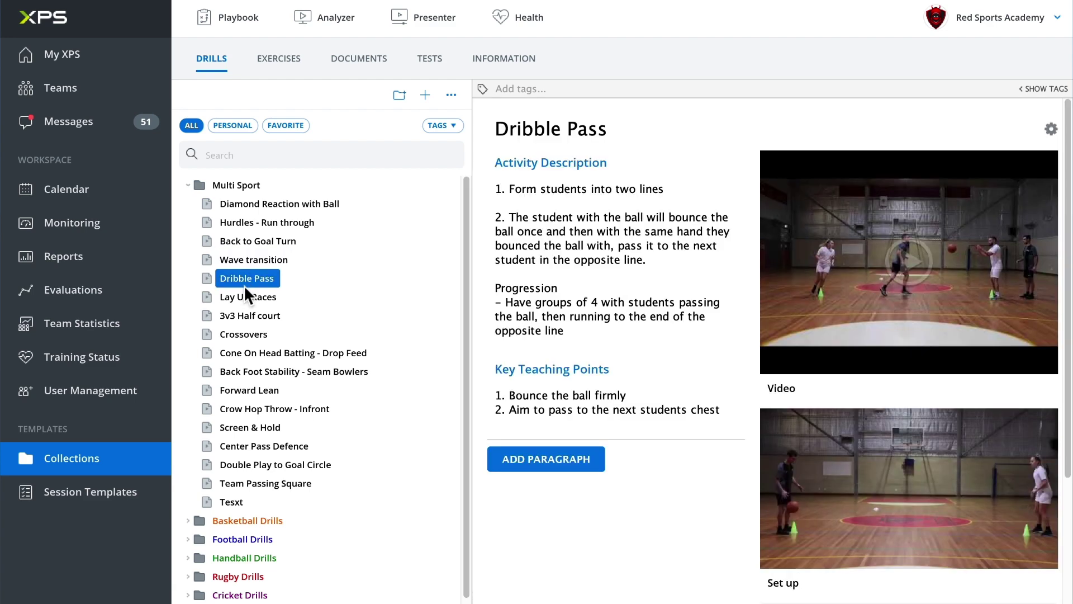
click(236, 301)
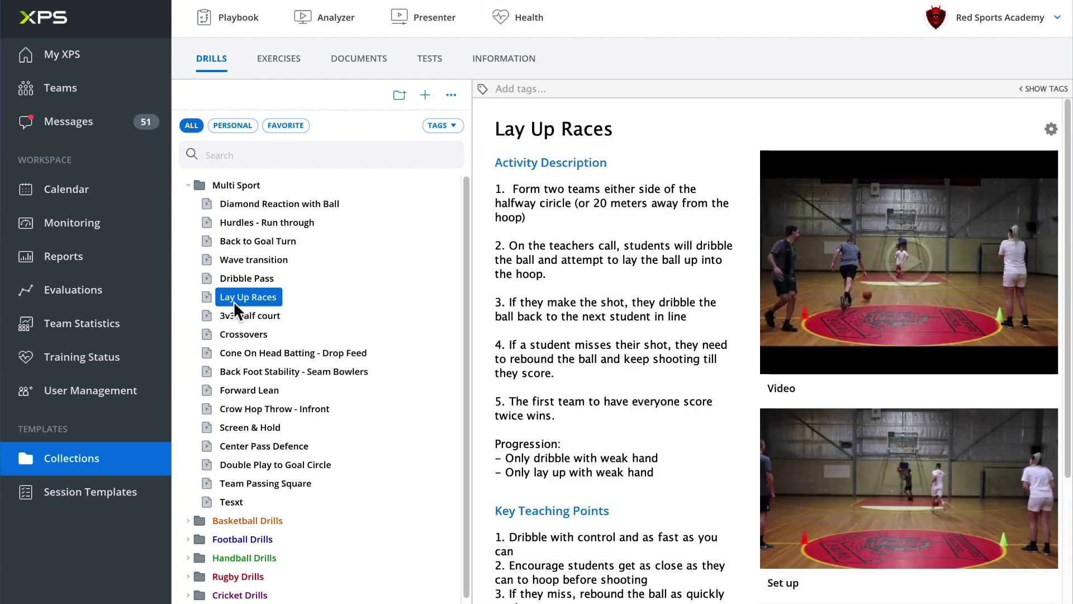
click(225, 184)
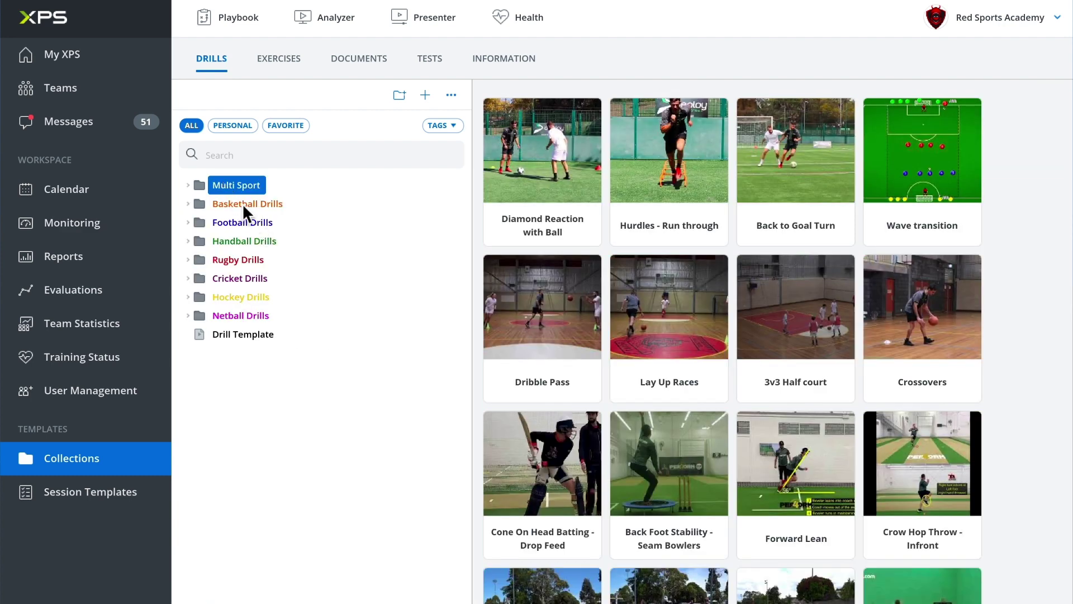
- Expand and then collapse the Basketball Drills folder, and clear the folder selection
click(237, 203)
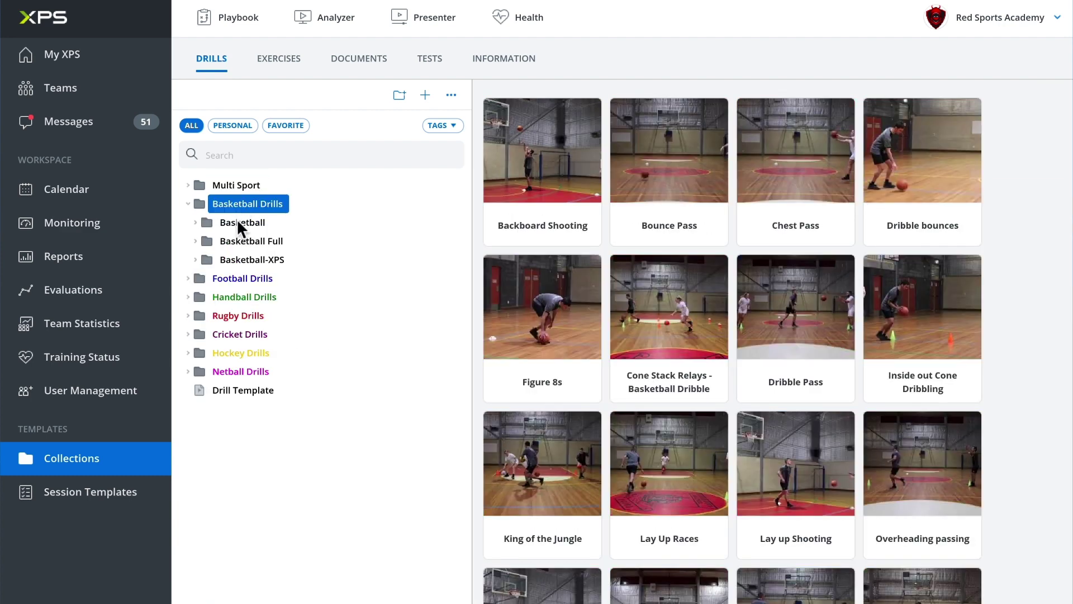
right_click(241, 203)
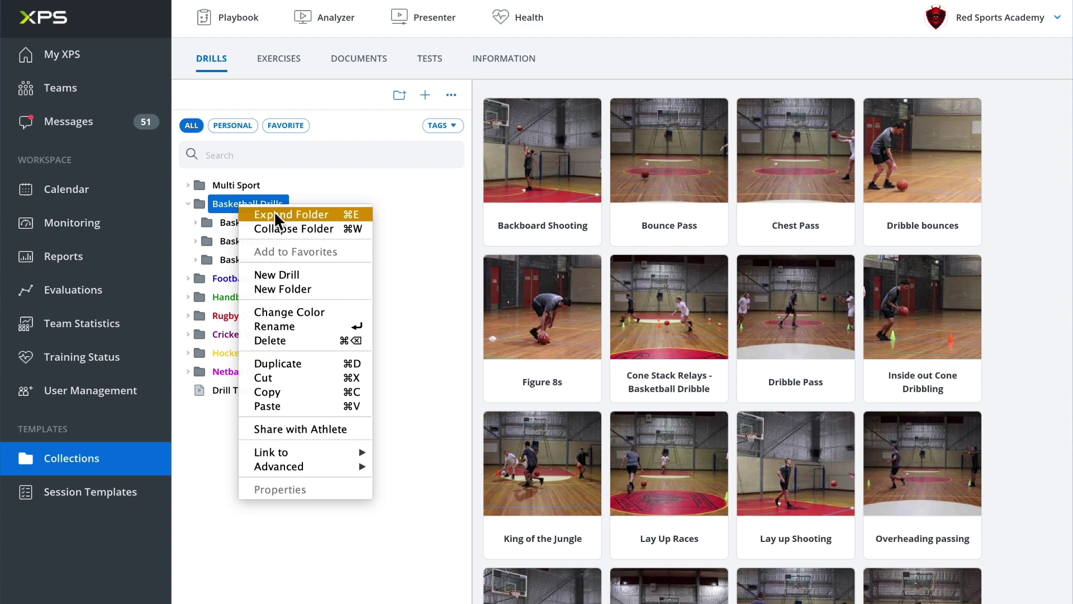
click(270, 214)
right_click(257, 207)
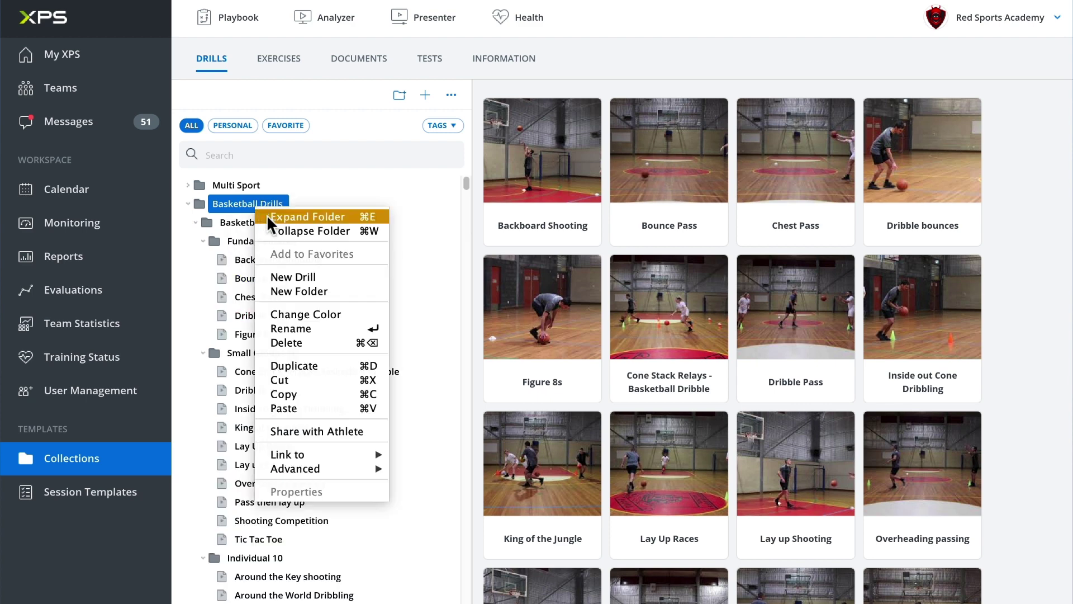
click(276, 231)
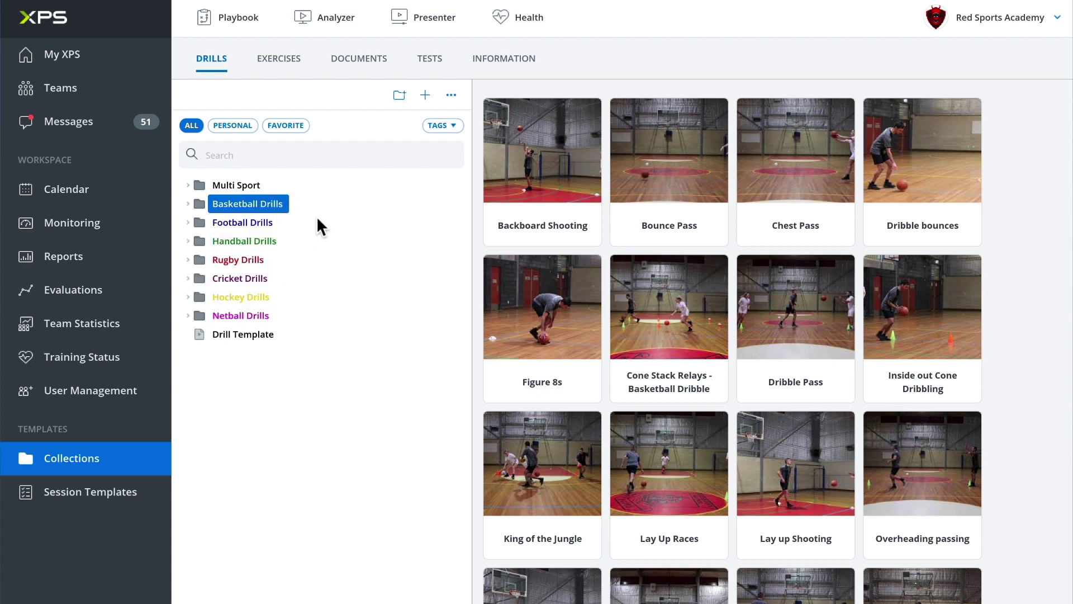
click(312, 416)
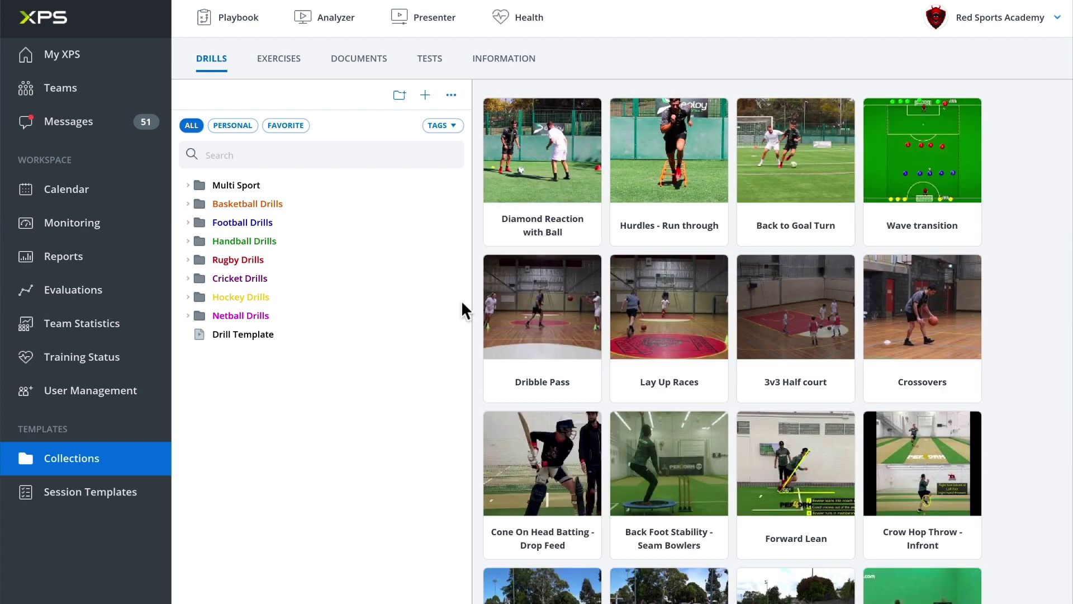
- Create a new folder named Test in the drill library
click(398, 95)
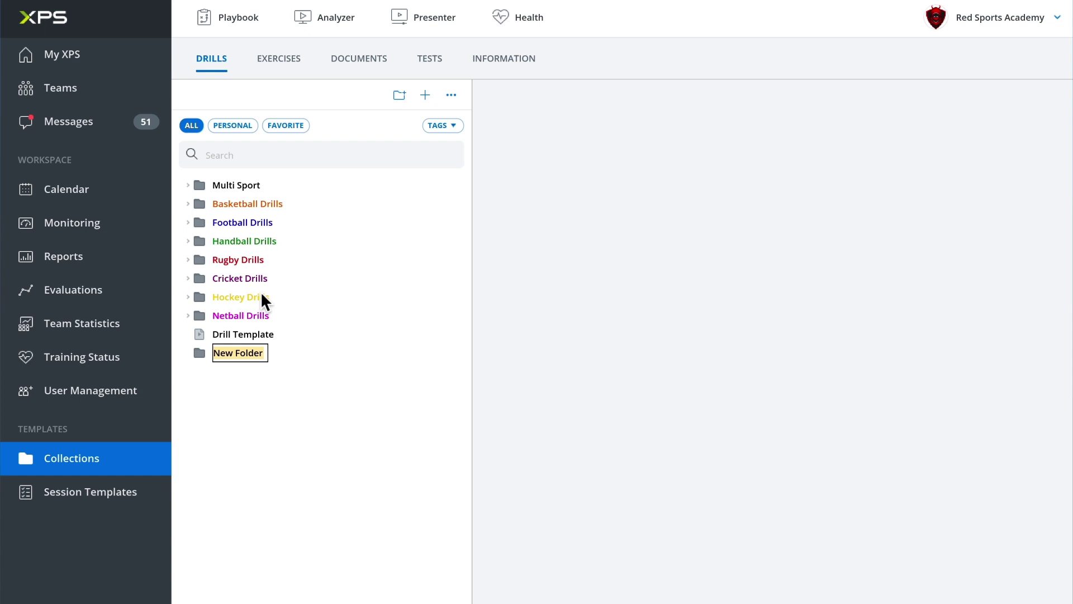
text(Test)
key(Return)
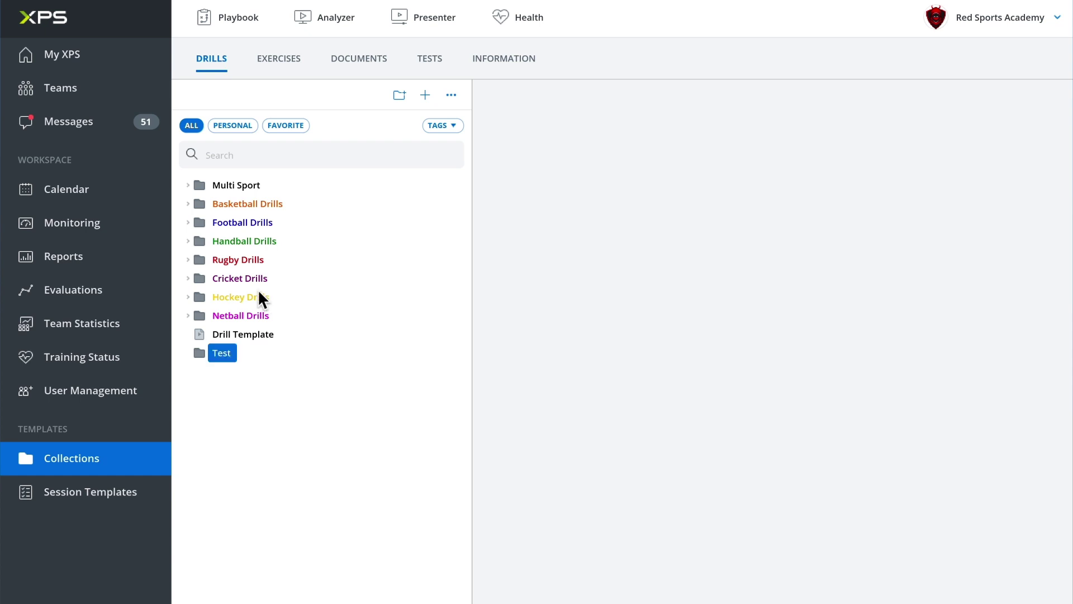
- Create a new drill named Example inside the Test folder
click(425, 95)
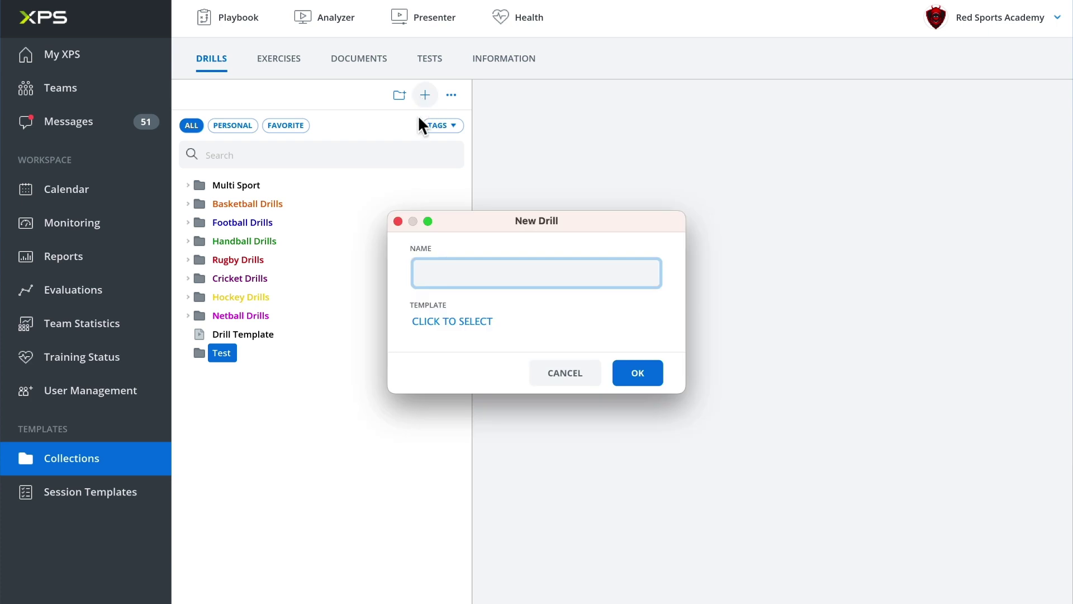
text(Example)
click(647, 369)
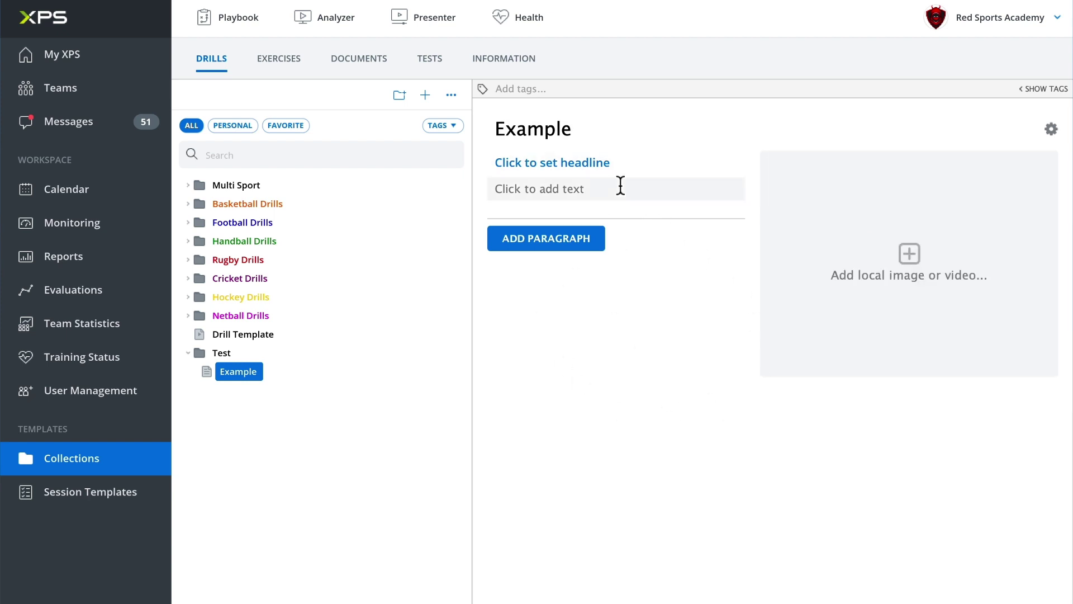
- Change the first paragraph's headline to Setup
click(605, 169)
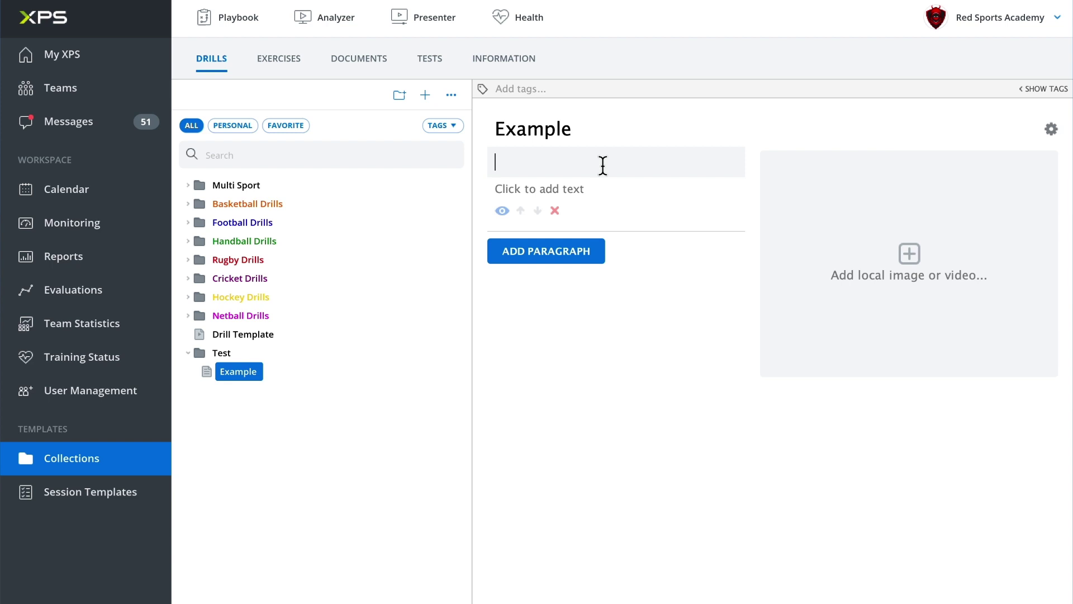
text(Activity Description)
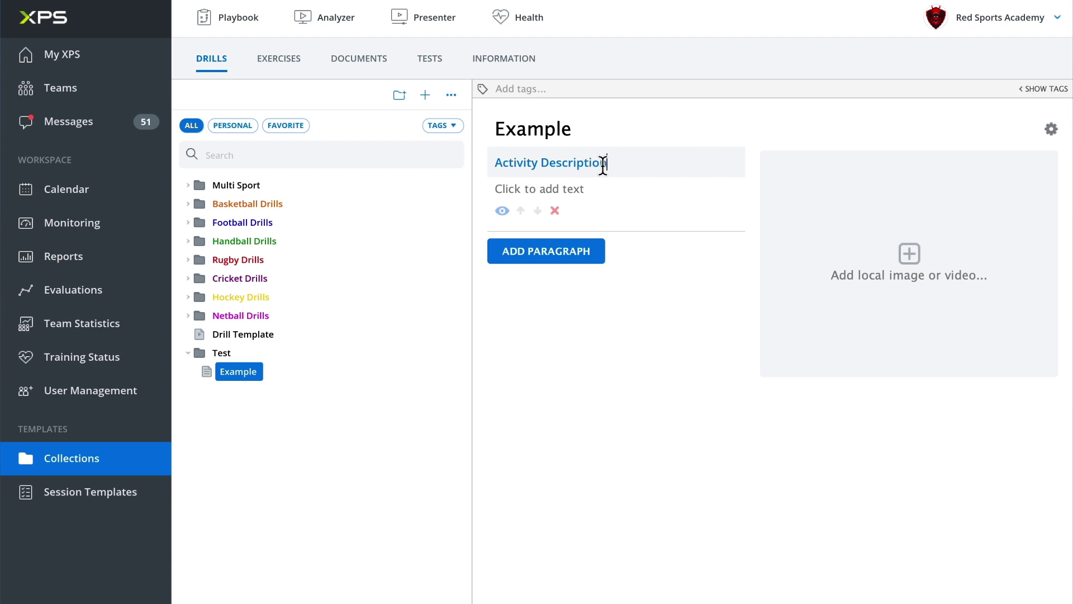
key(ctrl+a)
text(Setu)
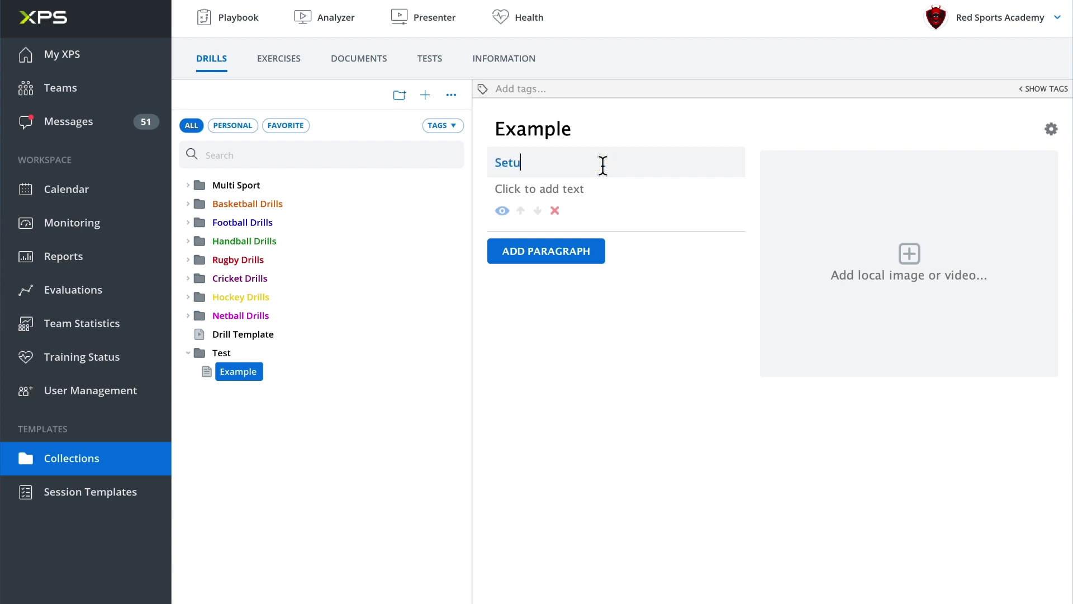
text(p)
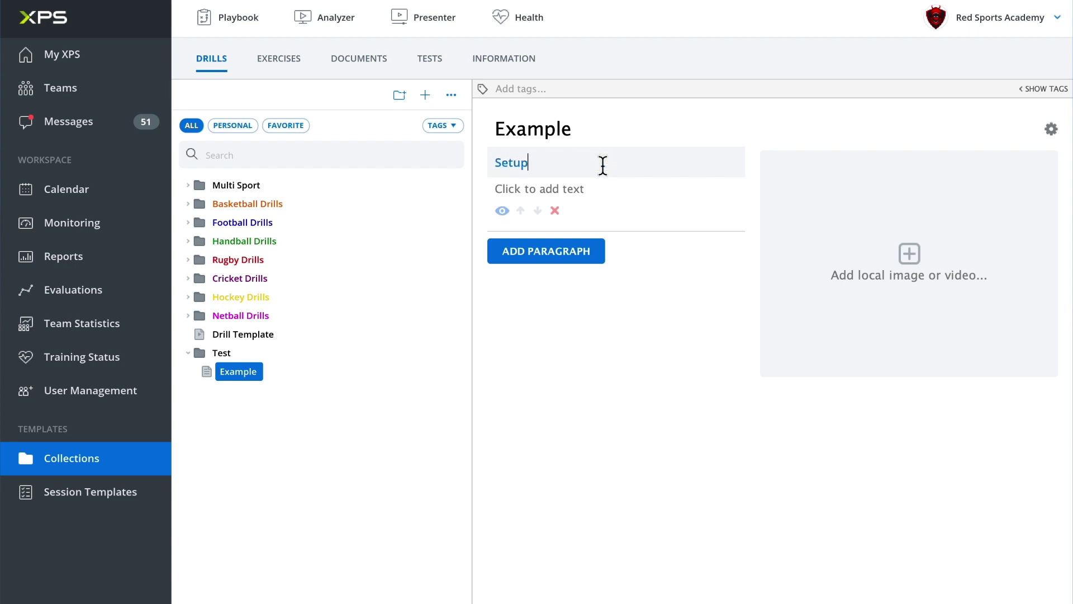
- Add a second paragraph headed Progression and keep it below Setup
click(528, 257)
click(562, 232)
text(P)
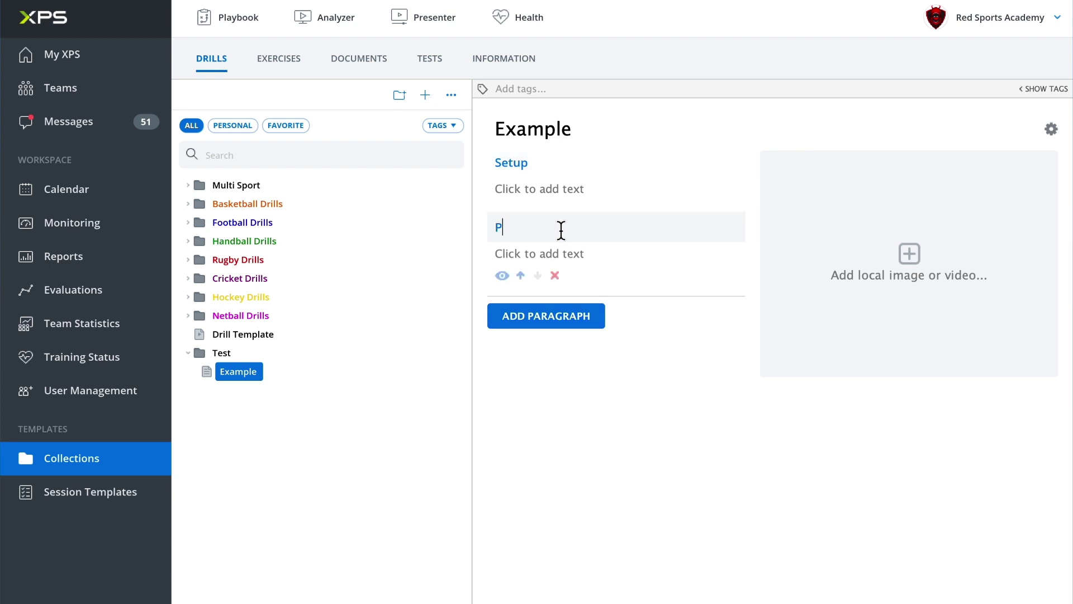
text(rogressions)
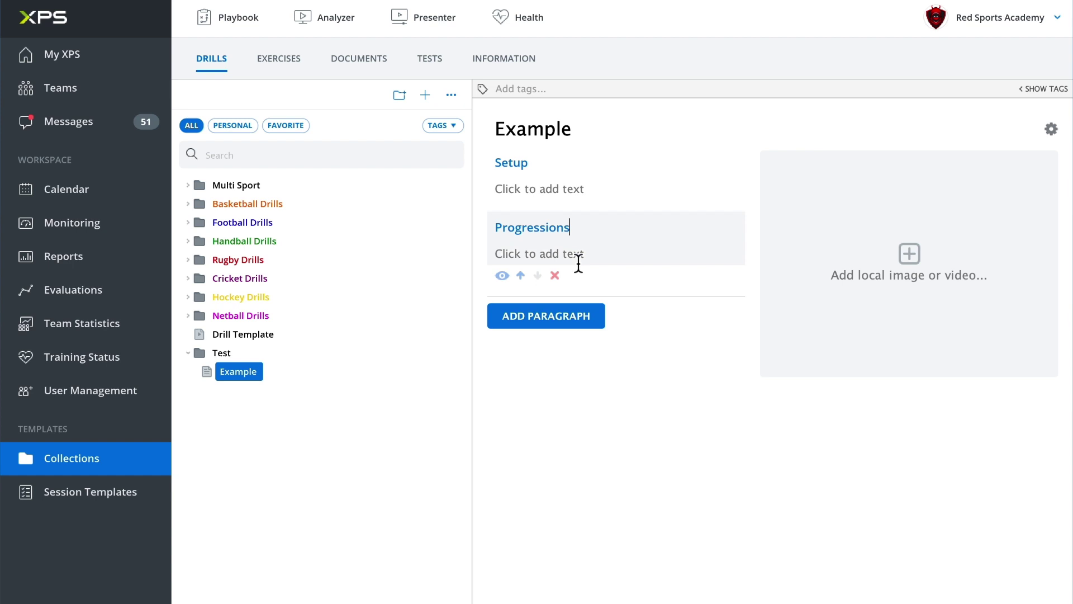
click(522, 276)
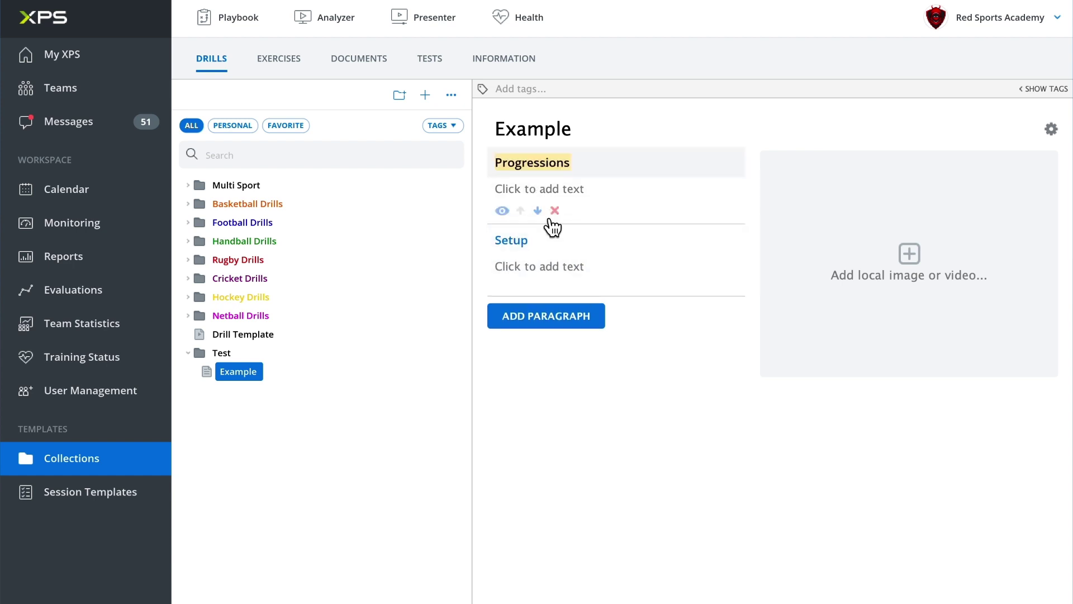
click(537, 210)
mouse_move(885, 251)
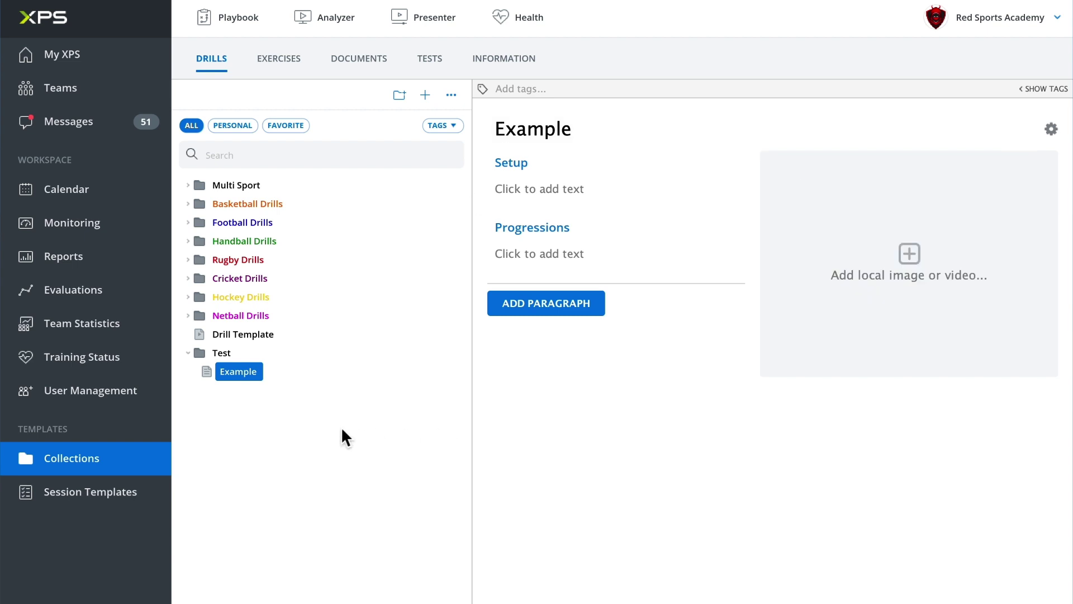
click(297, 400)
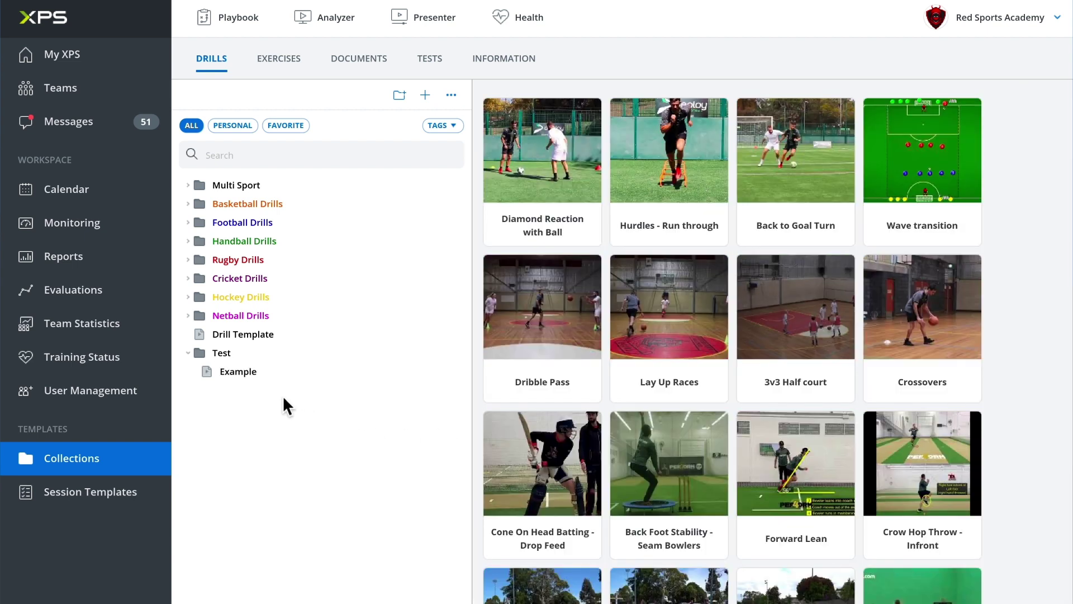
click(234, 334)
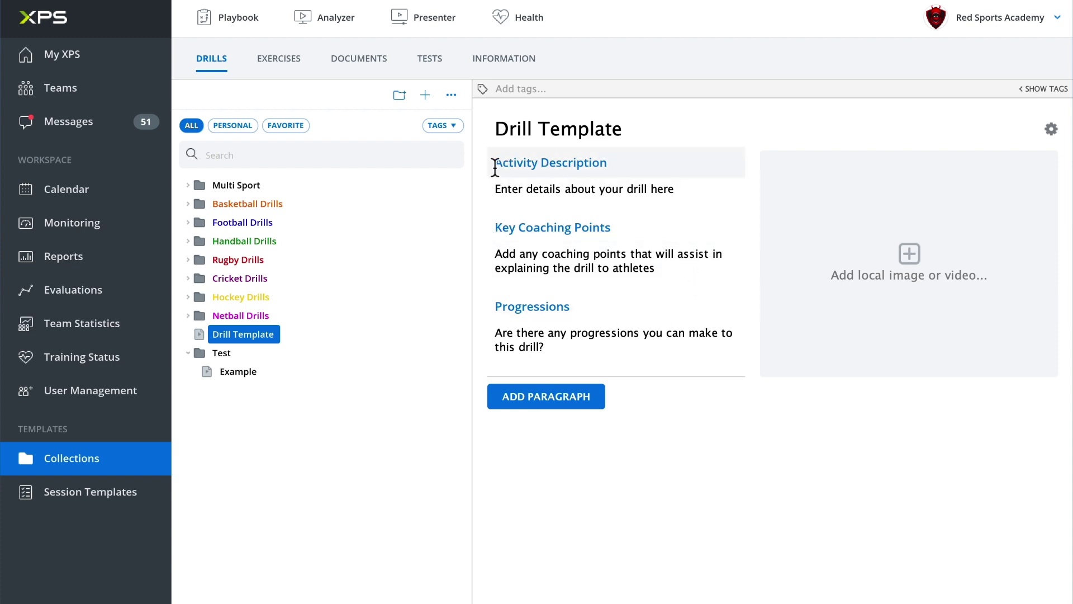
drag(502, 163, 611, 166)
click(615, 240)
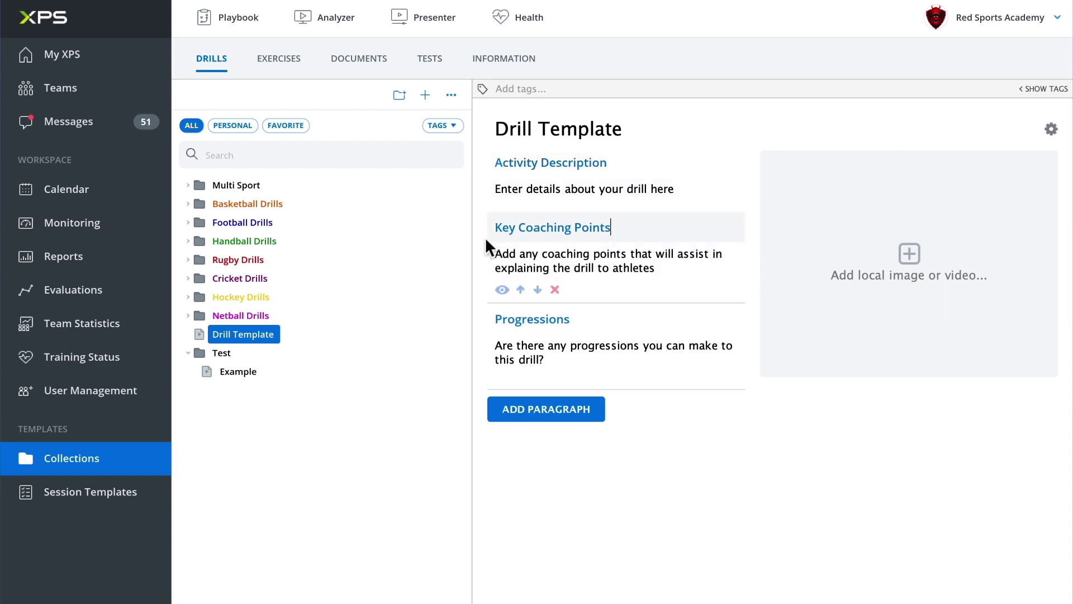
click(592, 319)
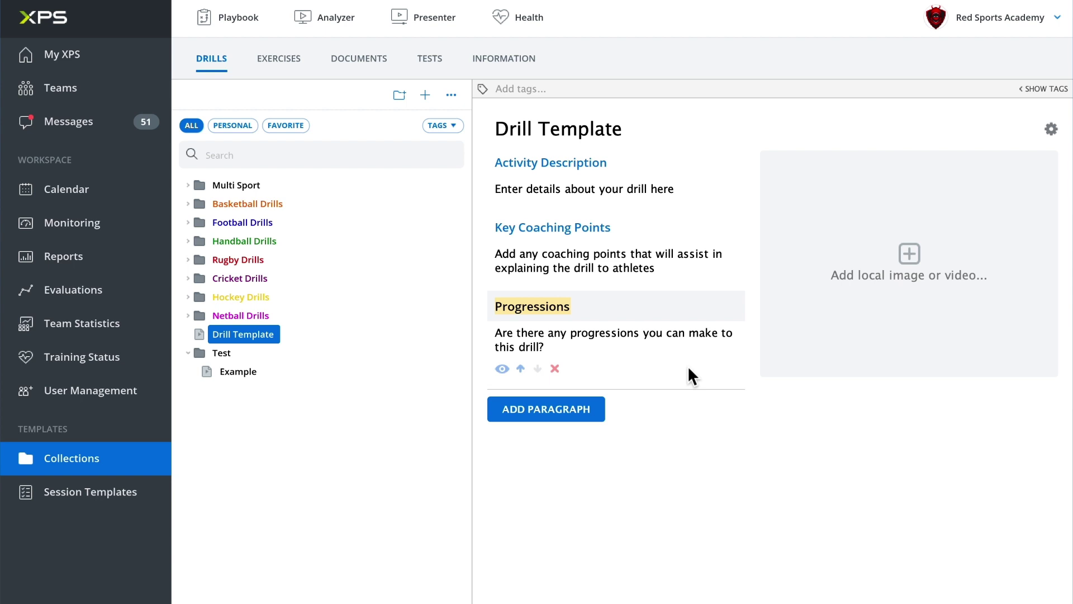
click(672, 464)
mouse_move(772, 164)
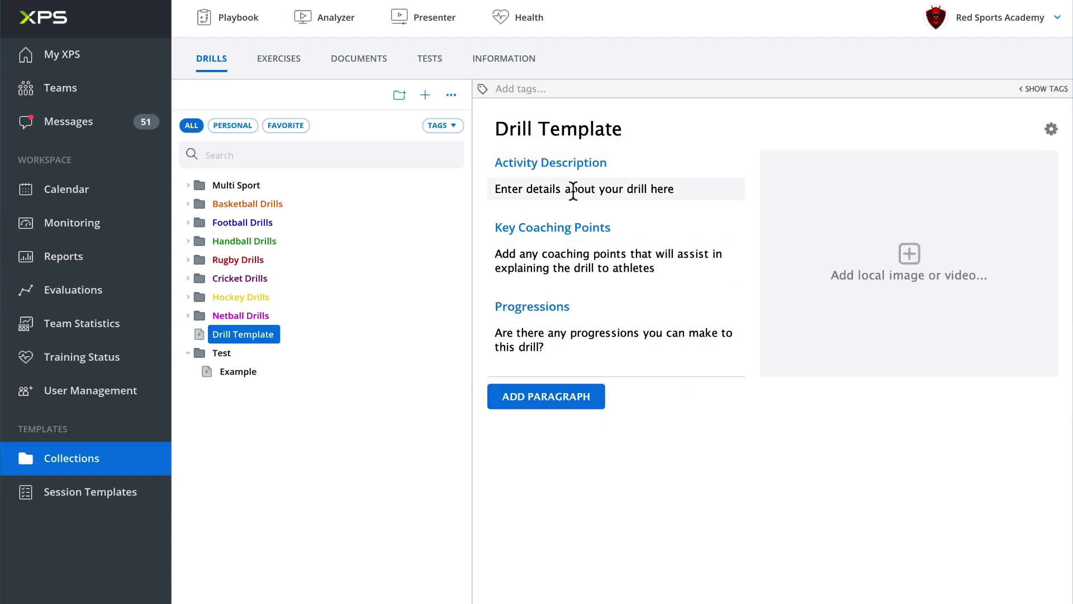
drag(709, 192, 479, 180)
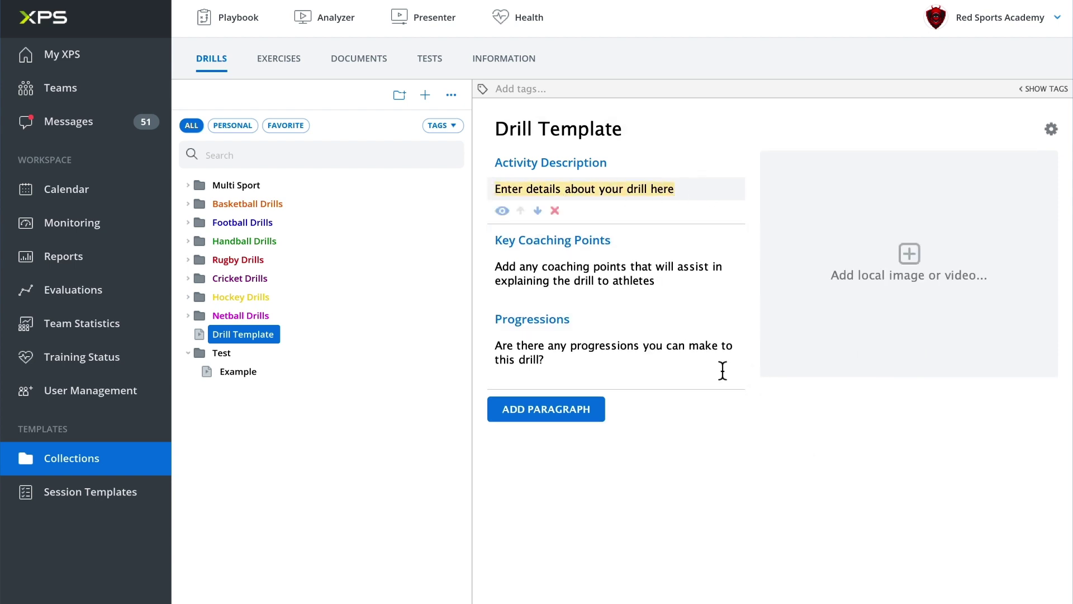
- Create a new drill named 3v3 +3 from the Drill Template
click(362, 429)
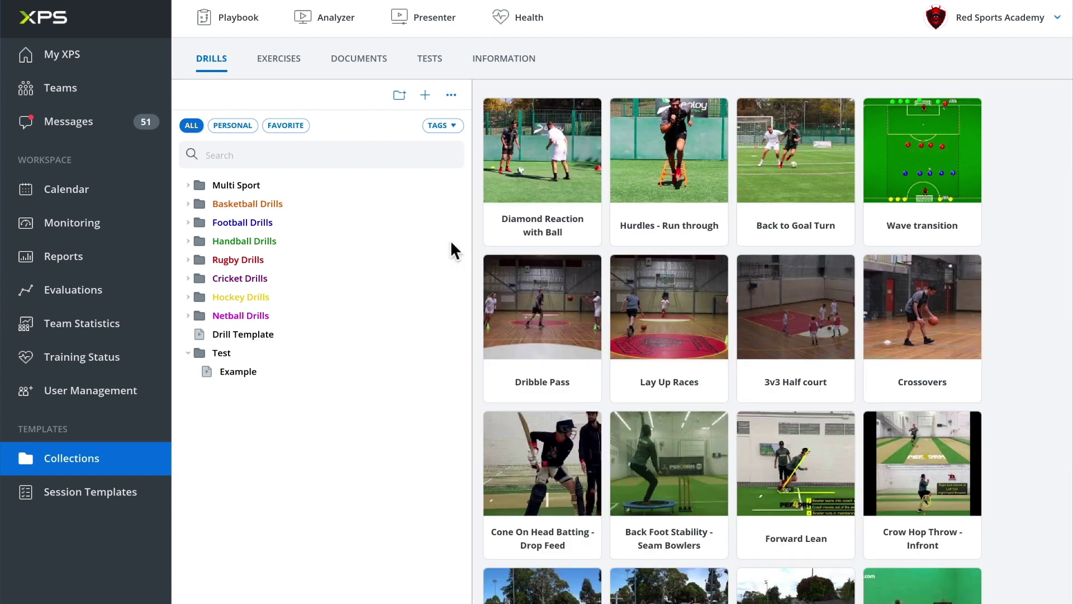
click(426, 95)
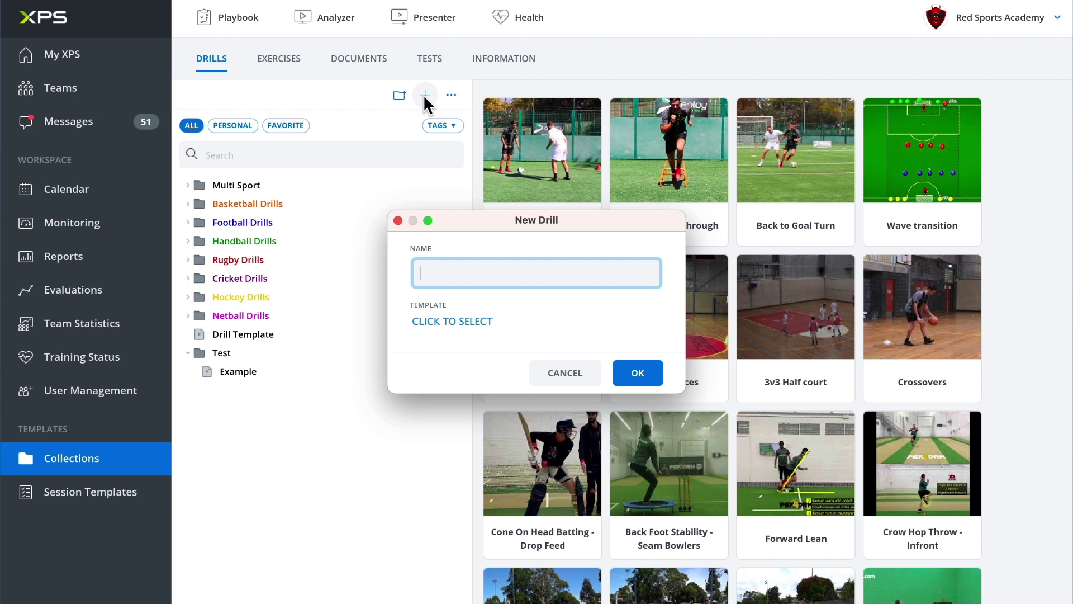
click(432, 323)
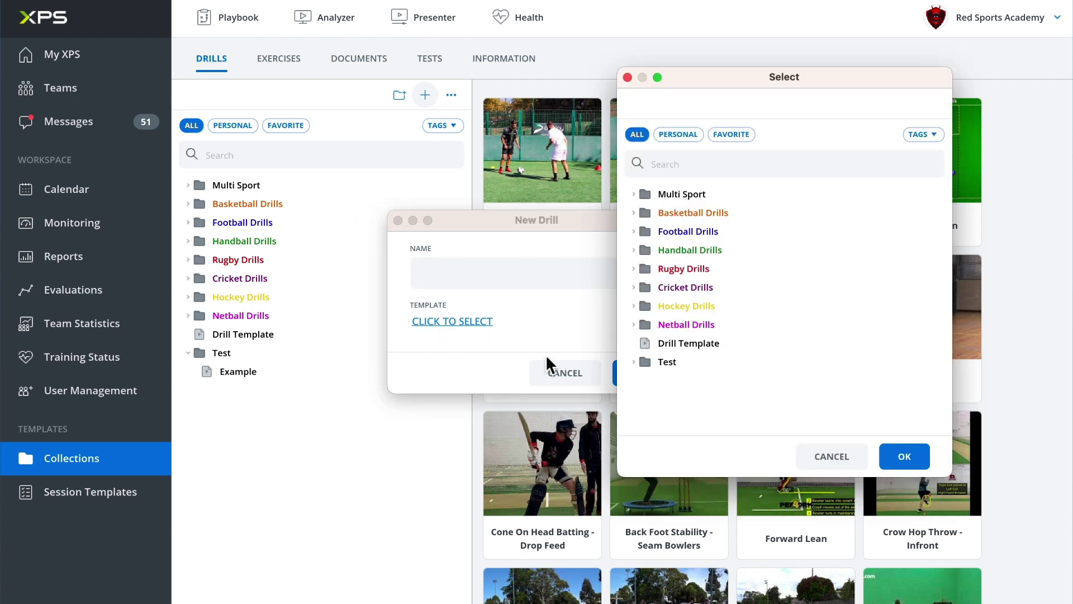
click(692, 343)
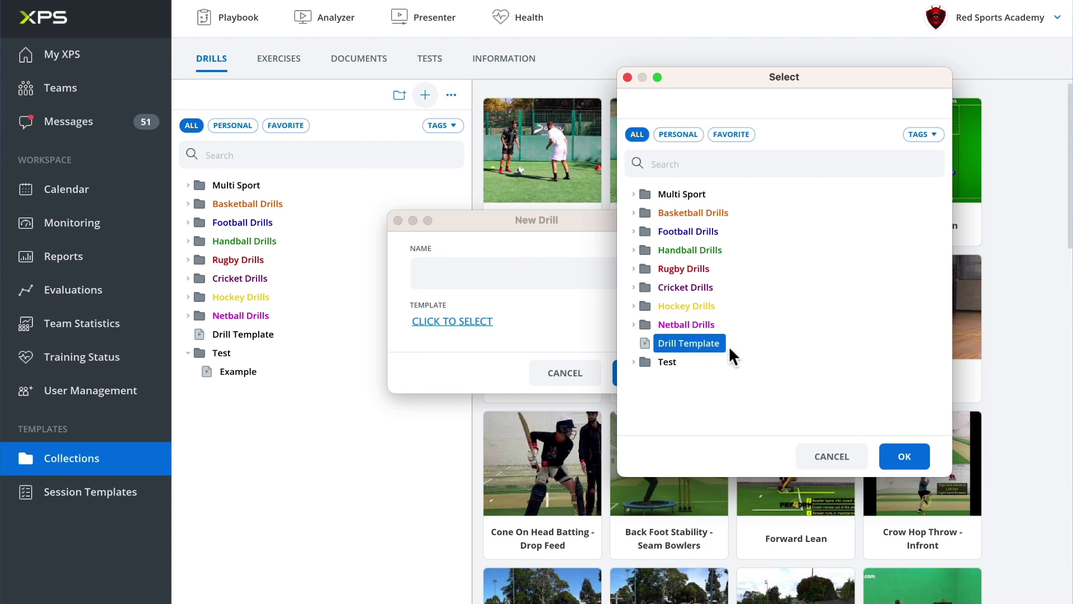
click(890, 454)
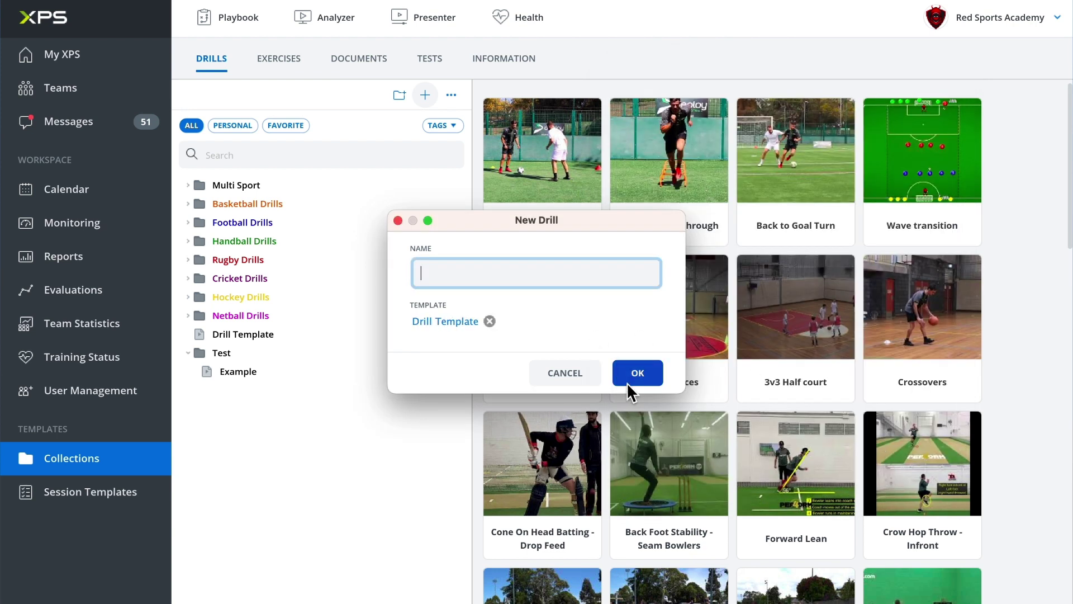
text(3v3 +3)
click(630, 372)
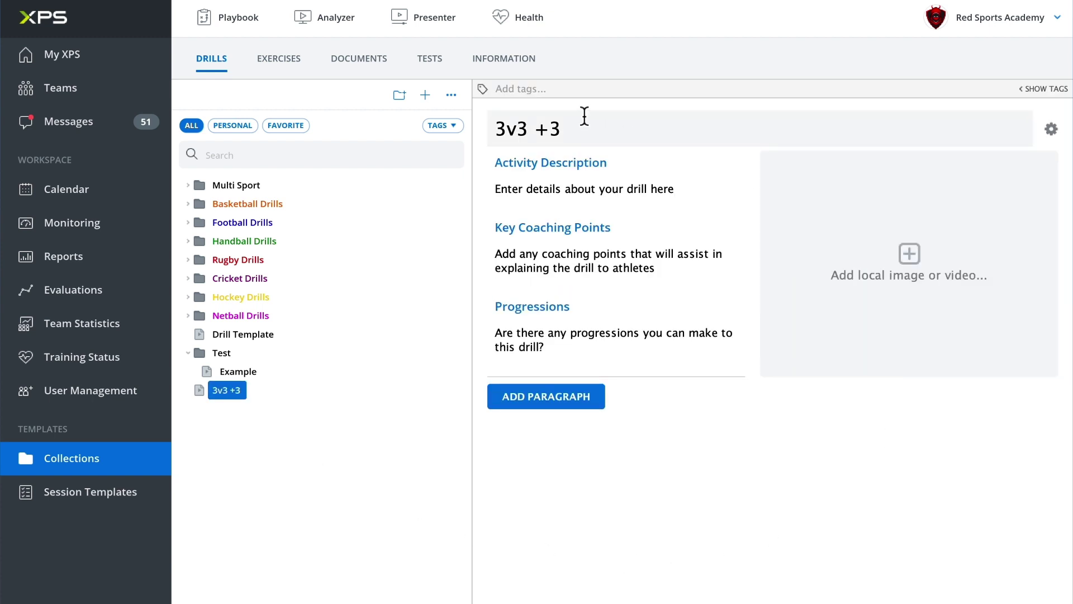
- Review the title and the Activity Description and Key Coaching Points paragraphs, leaving them unchanged
drag(570, 127, 503, 126)
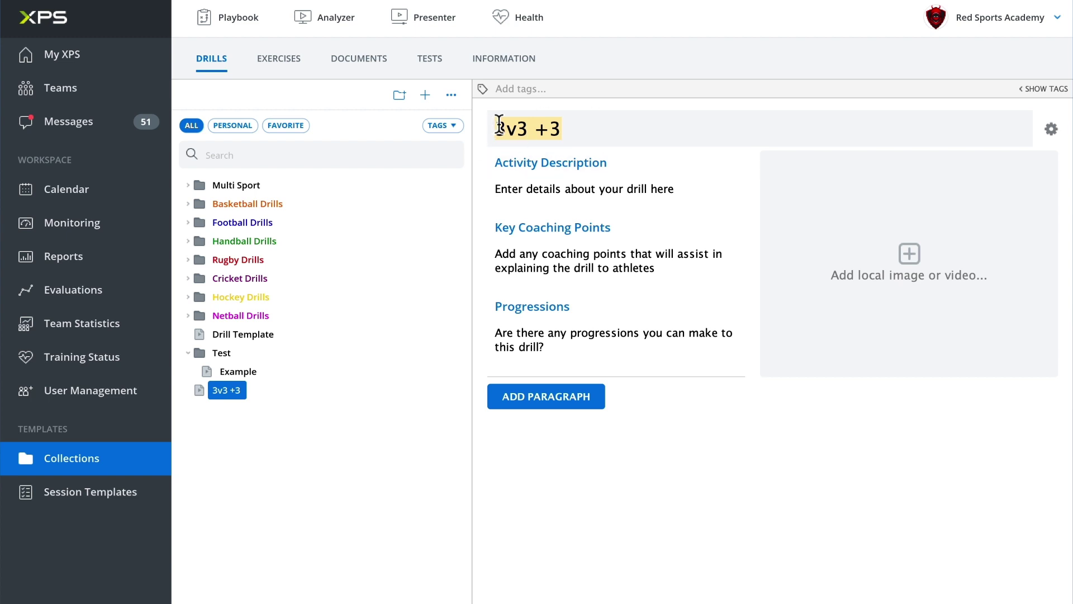
click(580, 141)
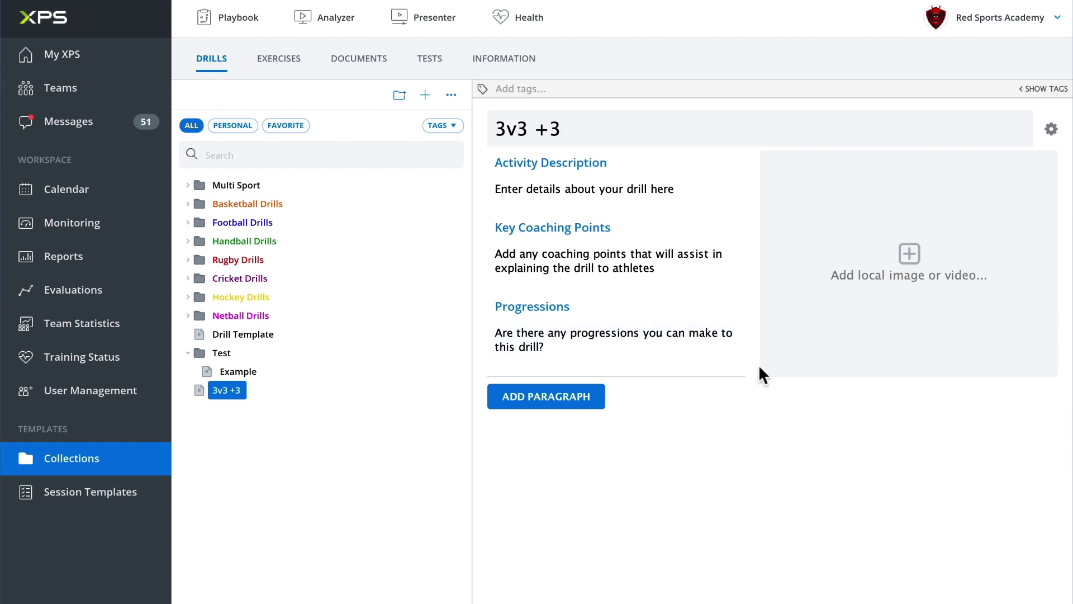
click(702, 203)
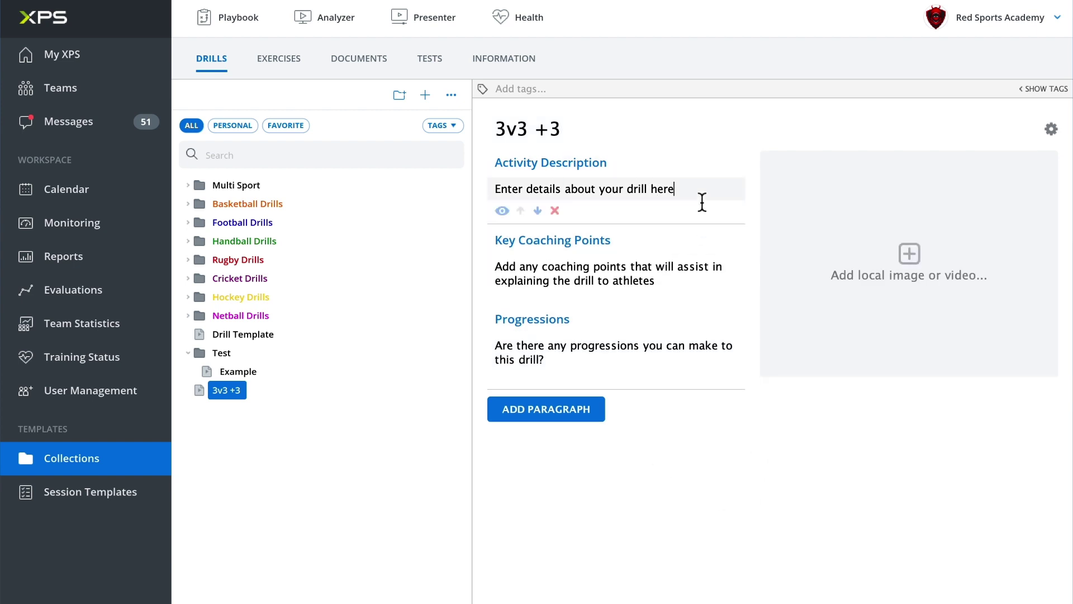
click(679, 285)
drag(599, 282, 495, 260)
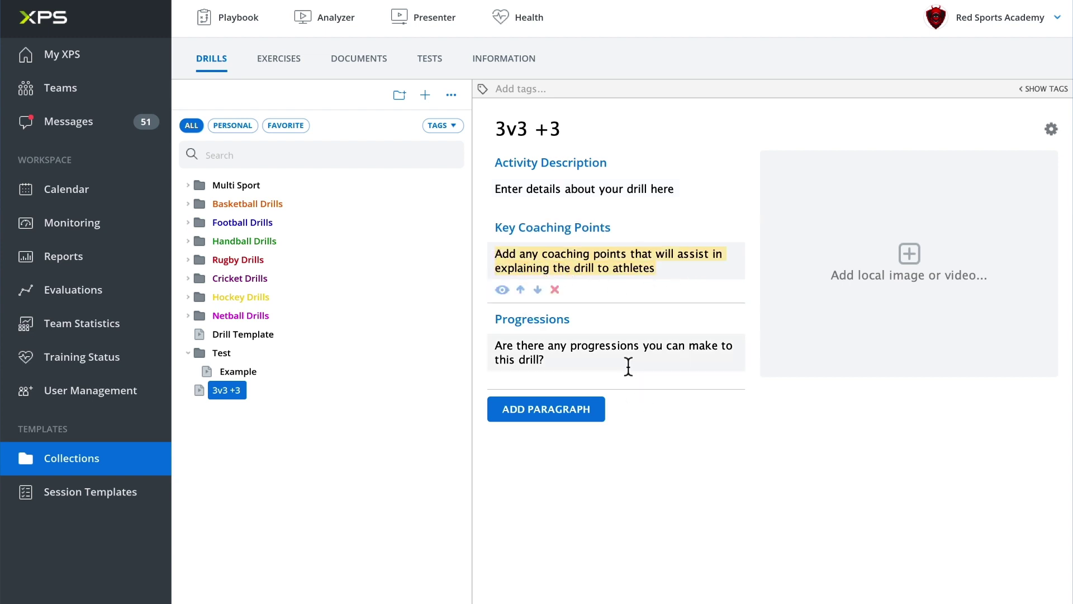
click(762, 462)
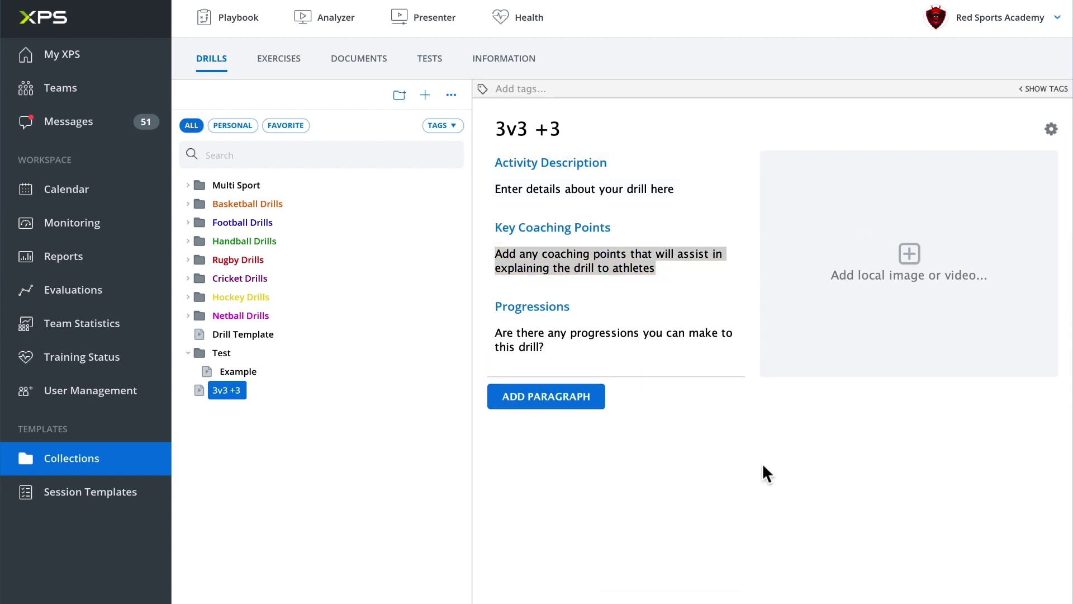
click(709, 270)
- Start adding a YouTube video to the drill and switch to the browser showing it
mouse_move(894, 255)
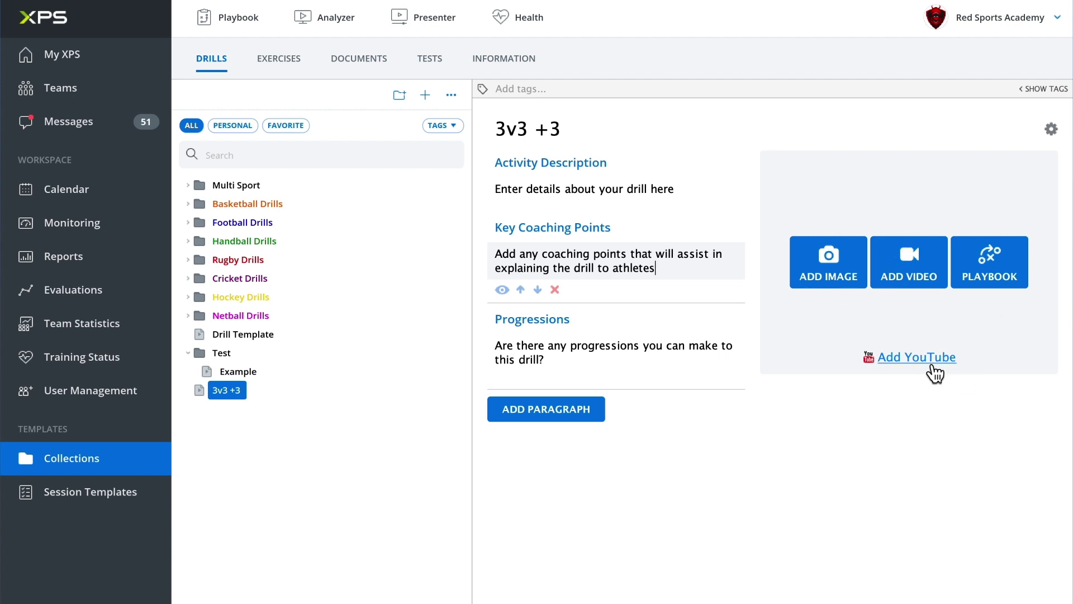
click(917, 358)
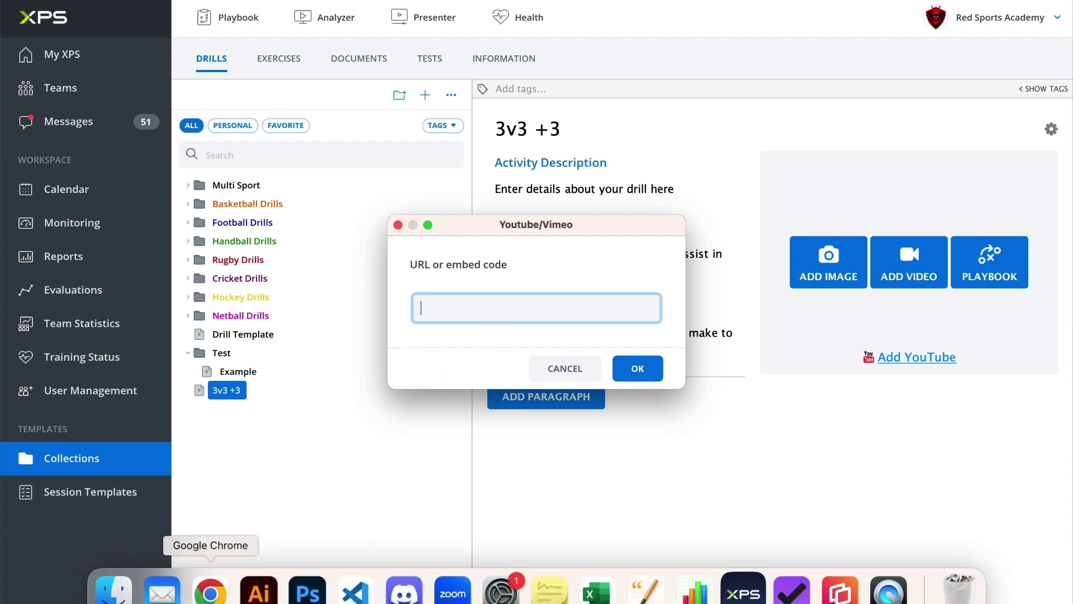
click(207, 586)
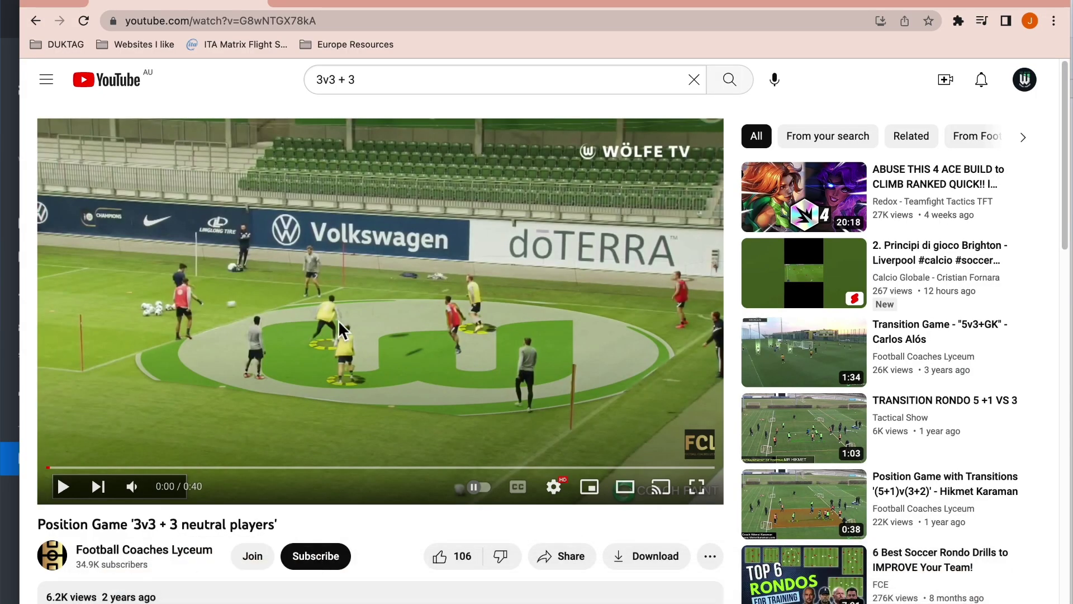
- Copy the '3v3 + 3 neutral players' video's share link and page address
click(577, 558)
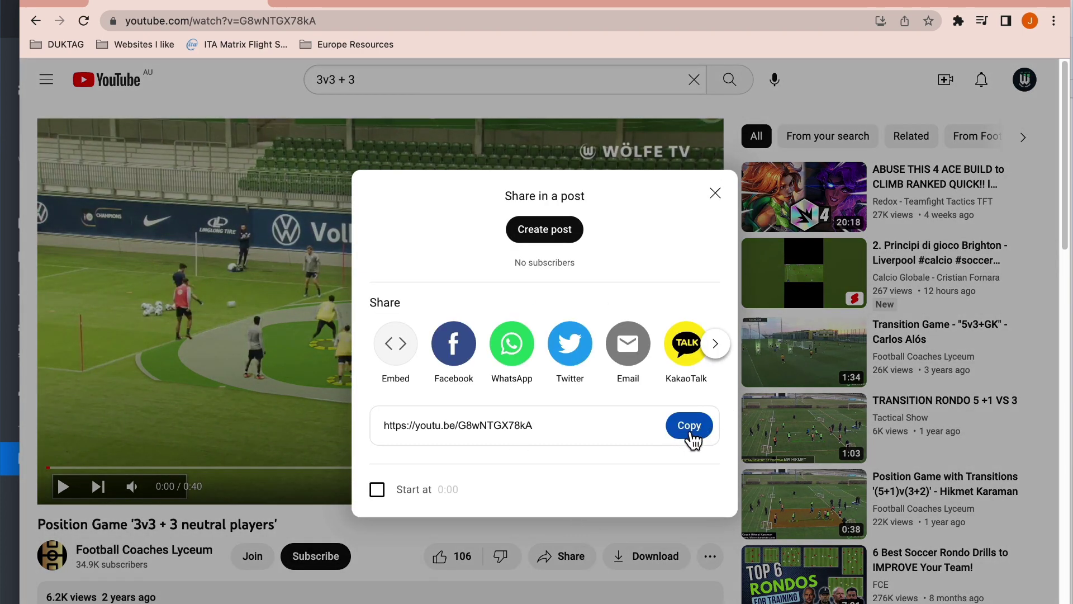
click(693, 436)
click(715, 194)
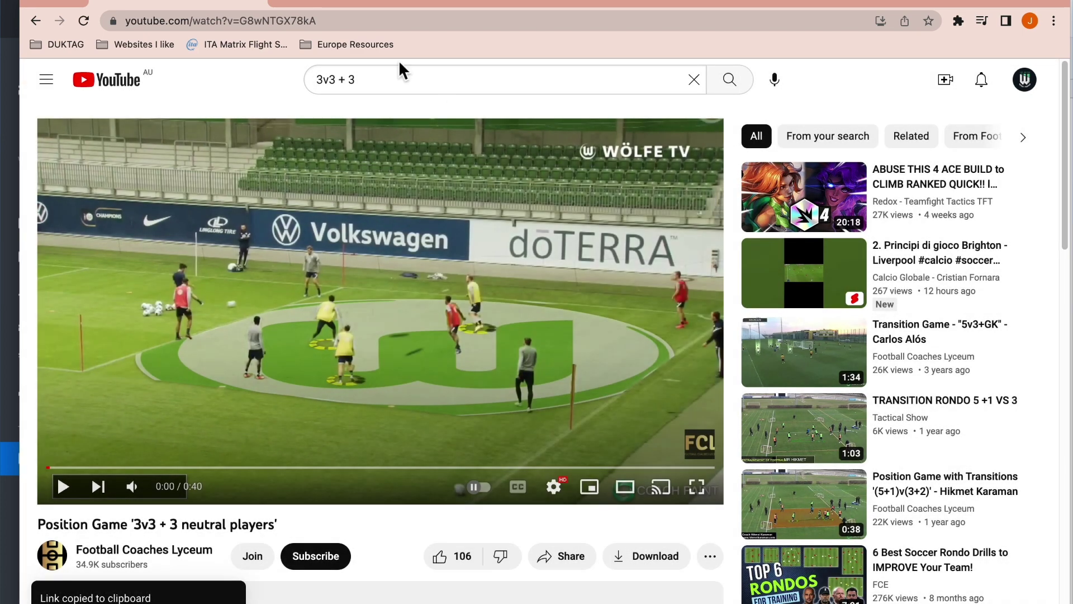
click(334, 25)
right_click(231, 21)
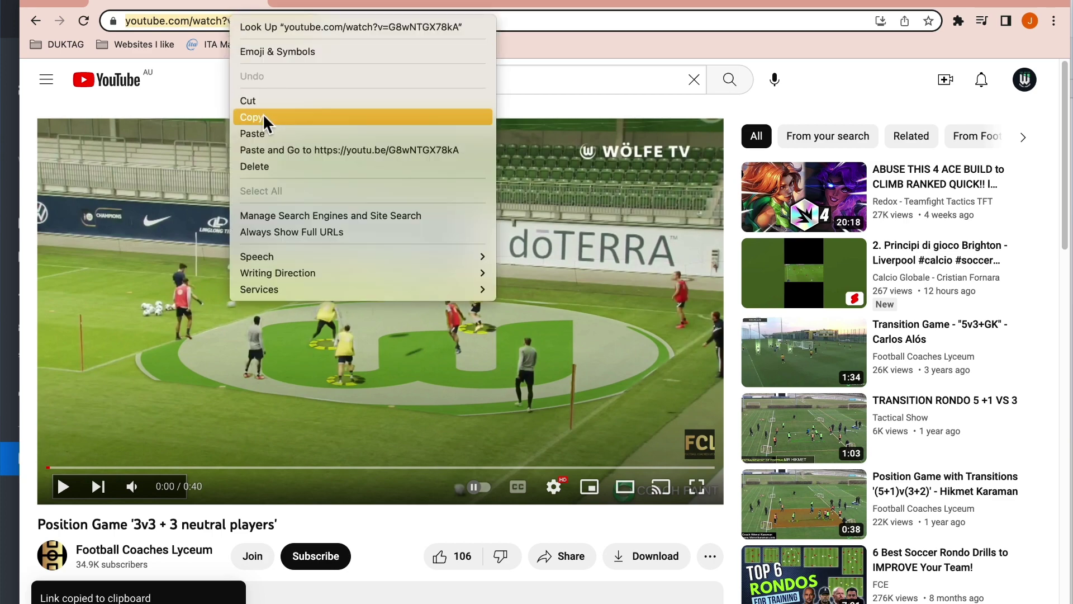
click(593, 51)
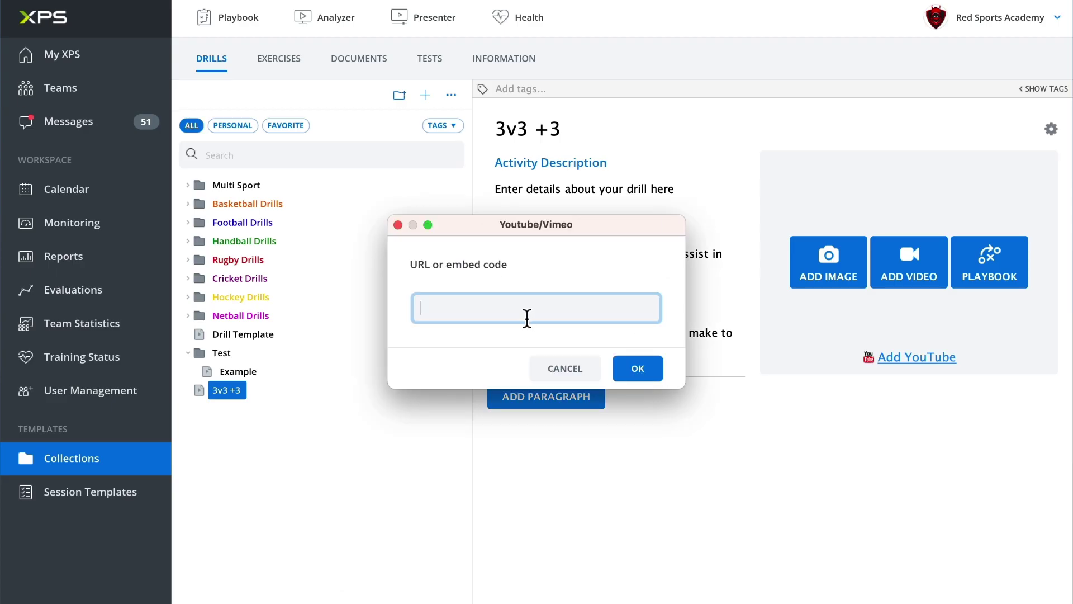
- Paste the copied YouTube link into the URL field and embed it
right_click(468, 308)
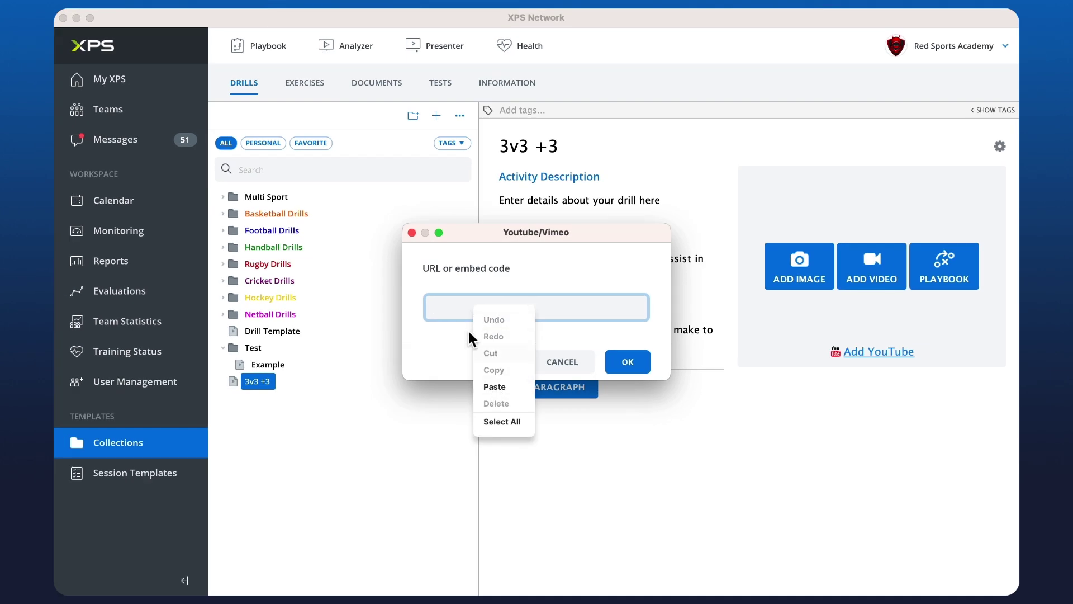
click(464, 311)
key(super+v)
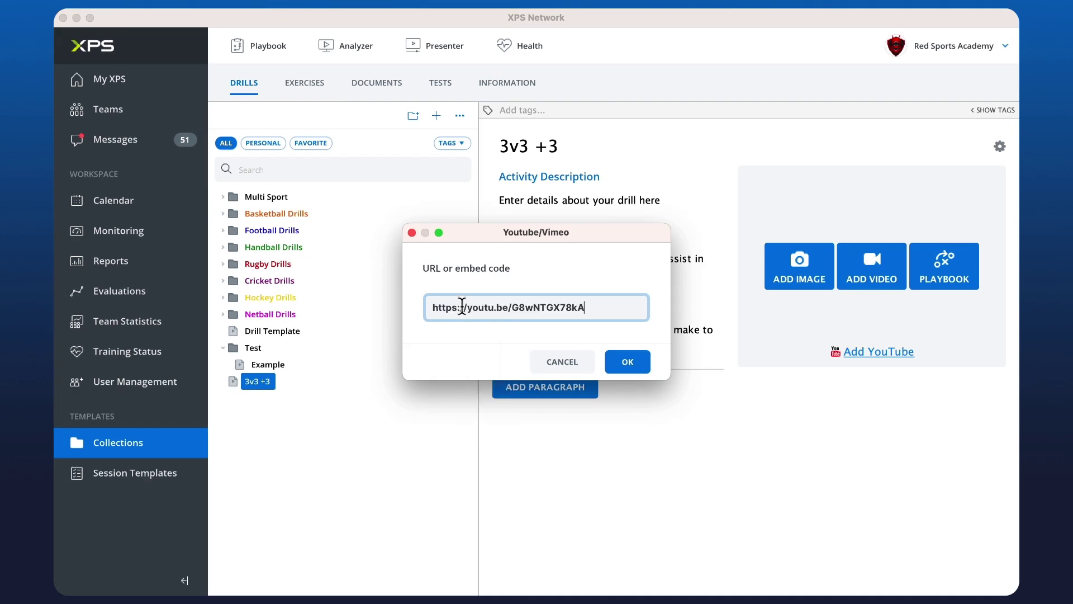
click(627, 362)
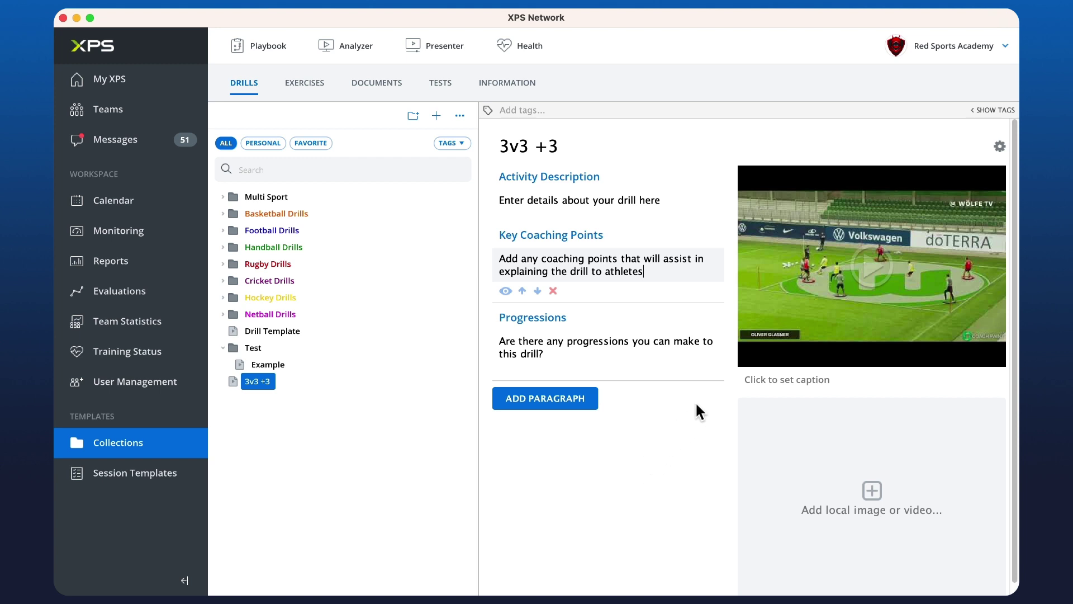
scroll(695, 401, down, 1)
mouse_move(873, 437)
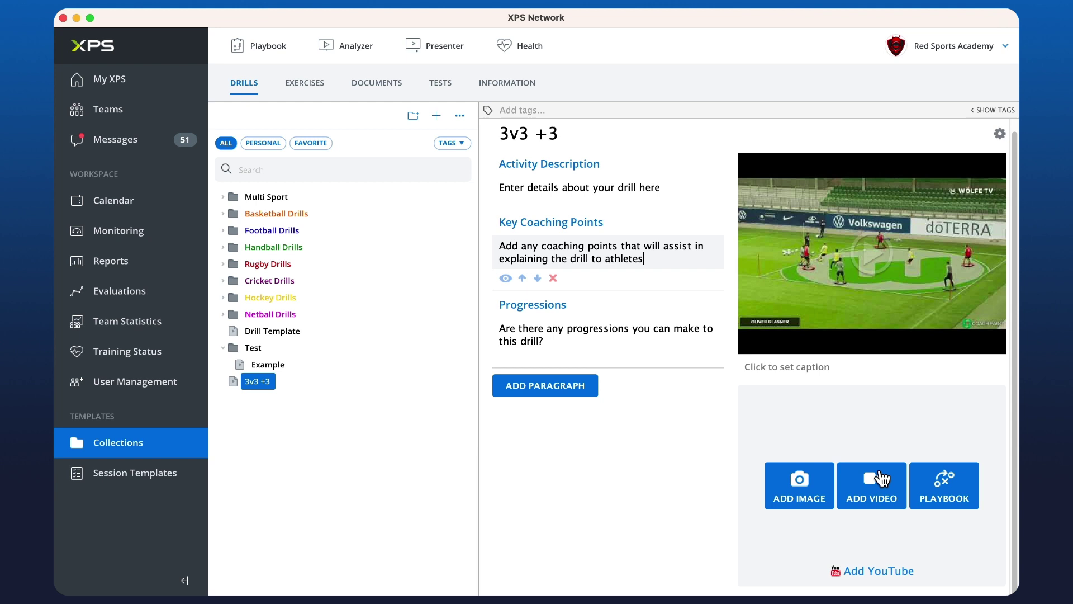
mouse_move(872, 486)
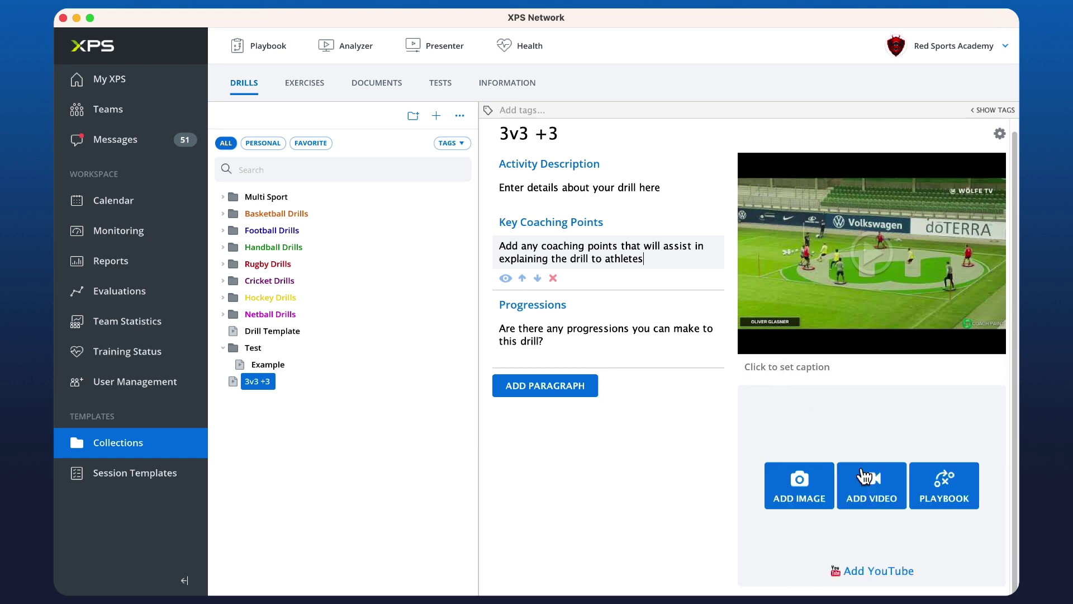
click(893, 497)
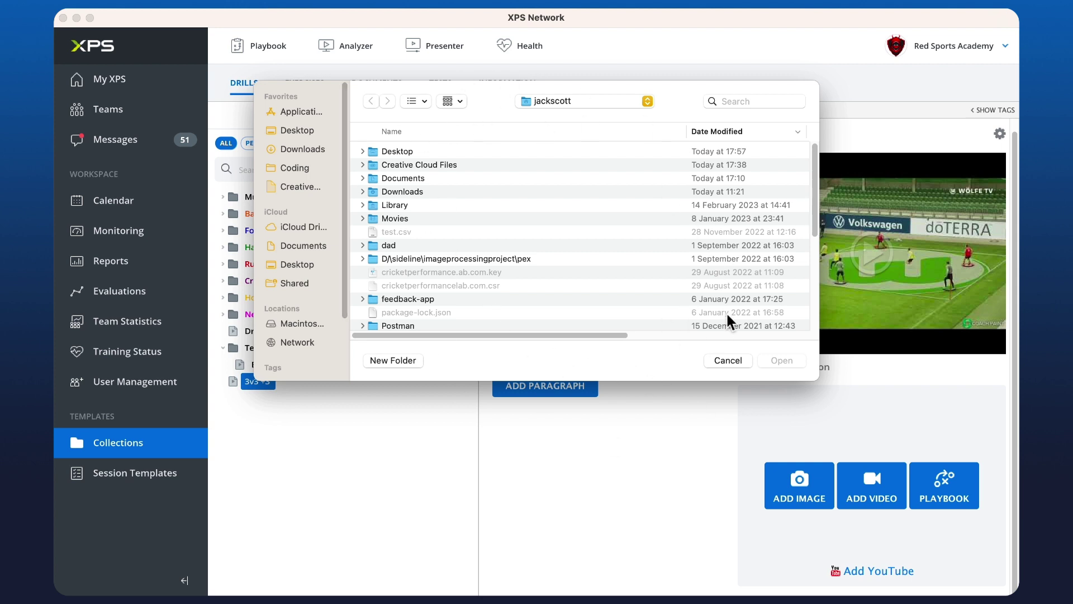
click(729, 360)
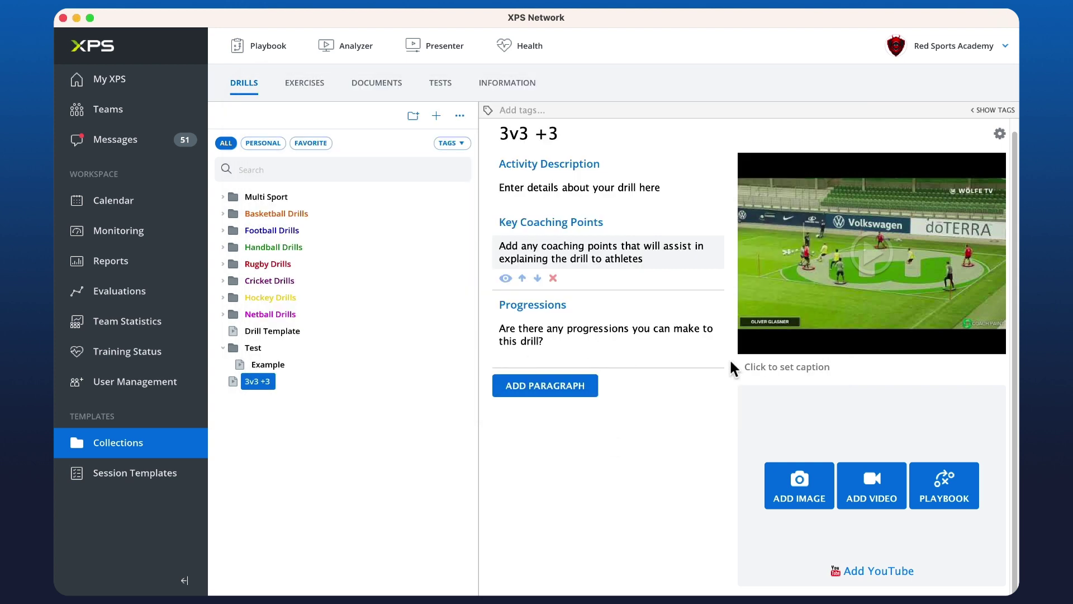
click(800, 500)
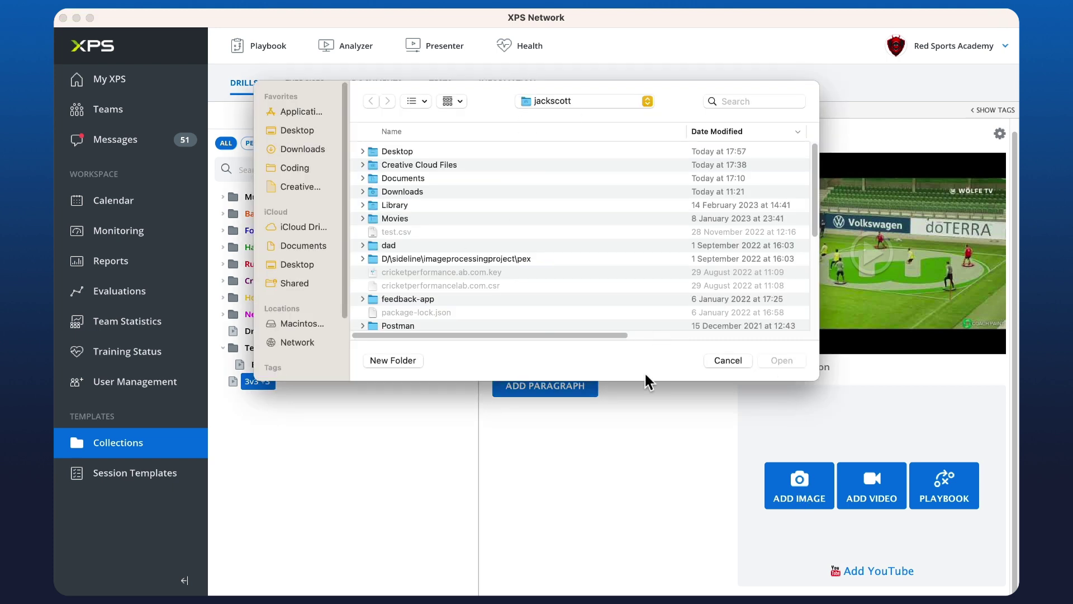
click(727, 360)
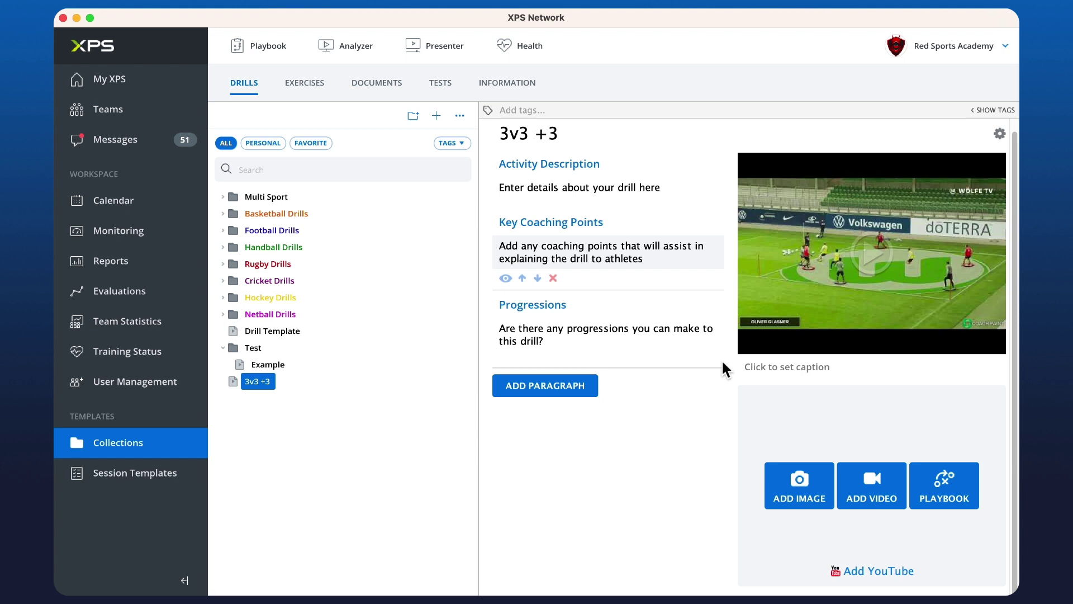
- Insert Frame 1 of the 3v3+3 Playbook diagram into the 3v3 +3 drill
click(944, 496)
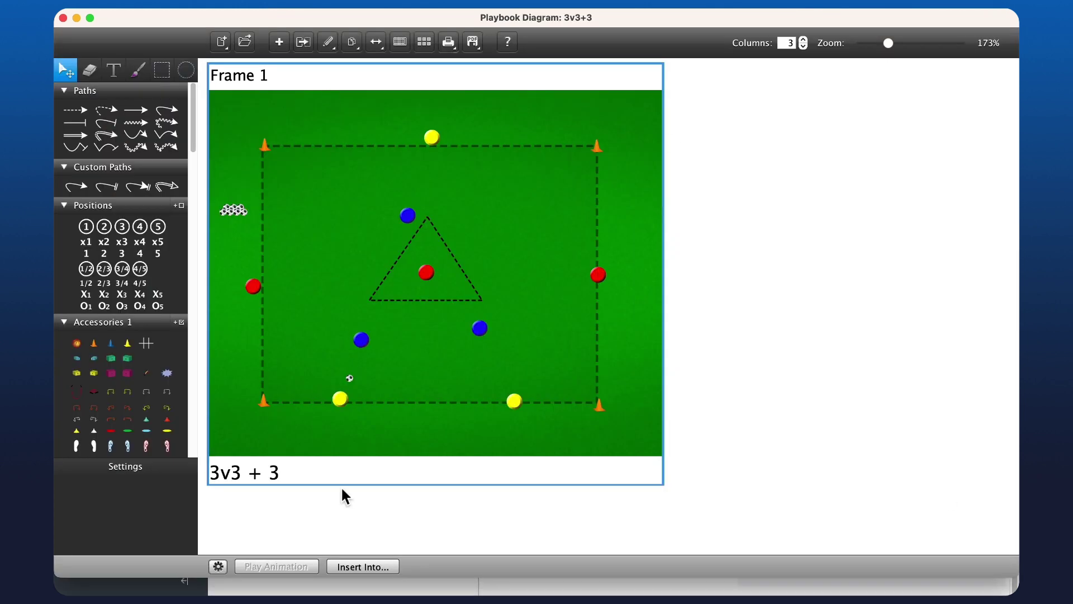
click(362, 567)
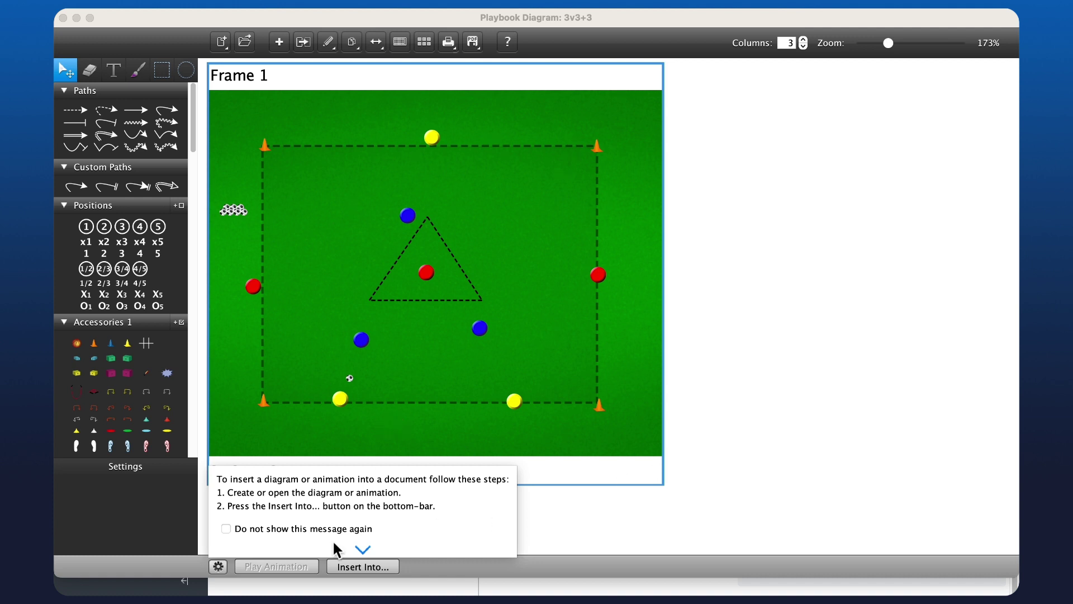
click(350, 567)
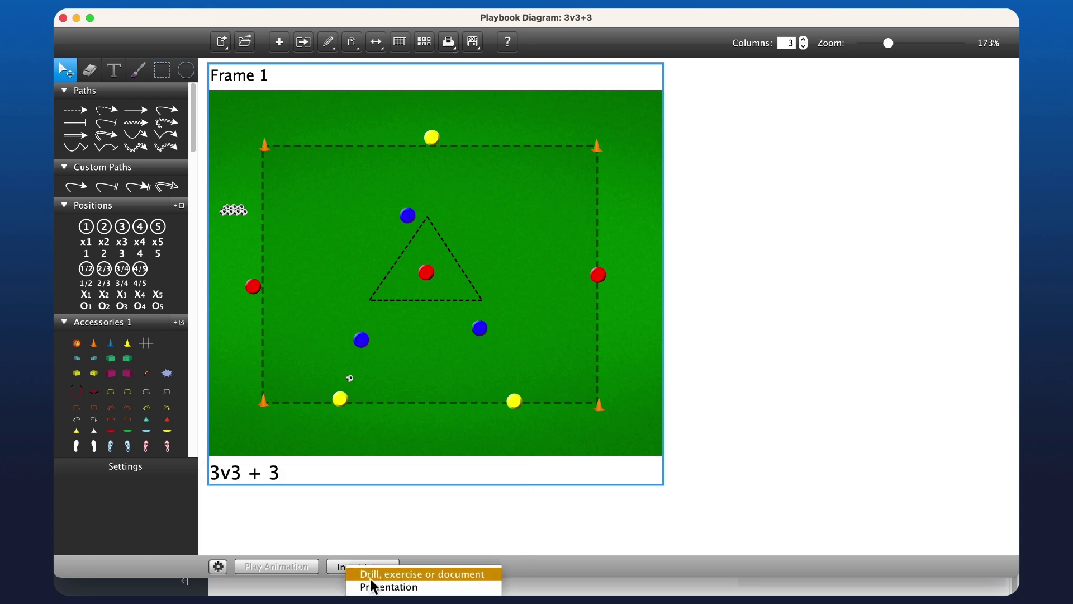
click(372, 578)
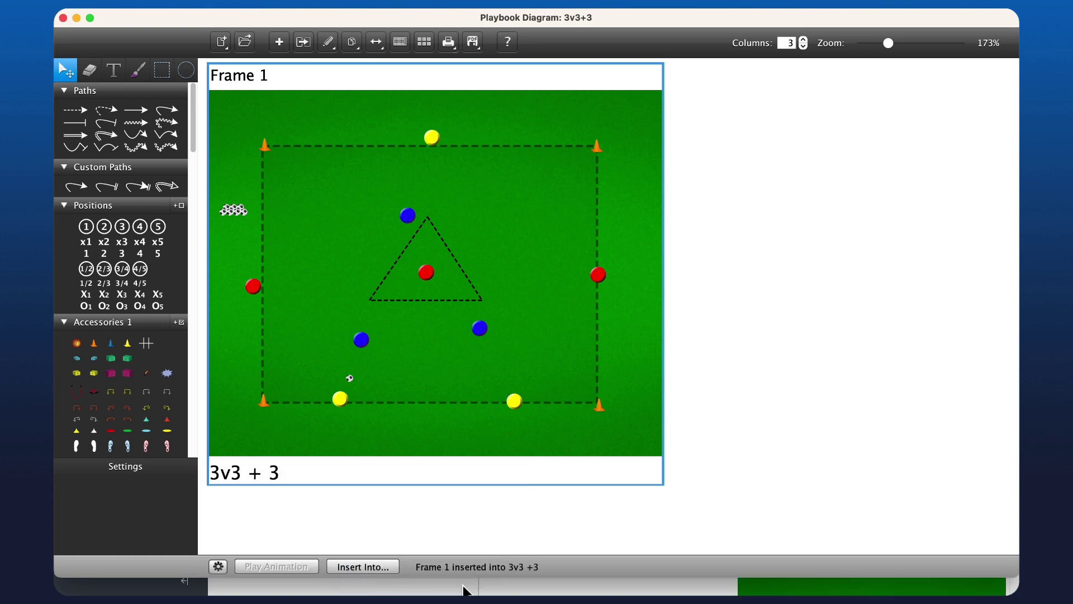
click(463, 590)
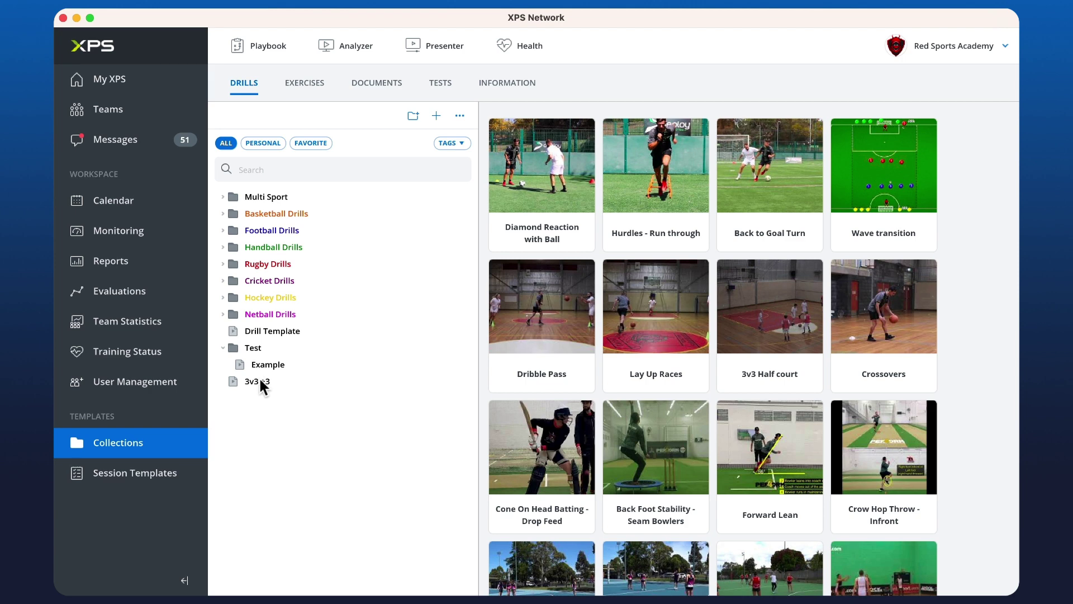
- Move the field diagram above the YouTube video in the 3v3 +3 drill's media area
click(258, 382)
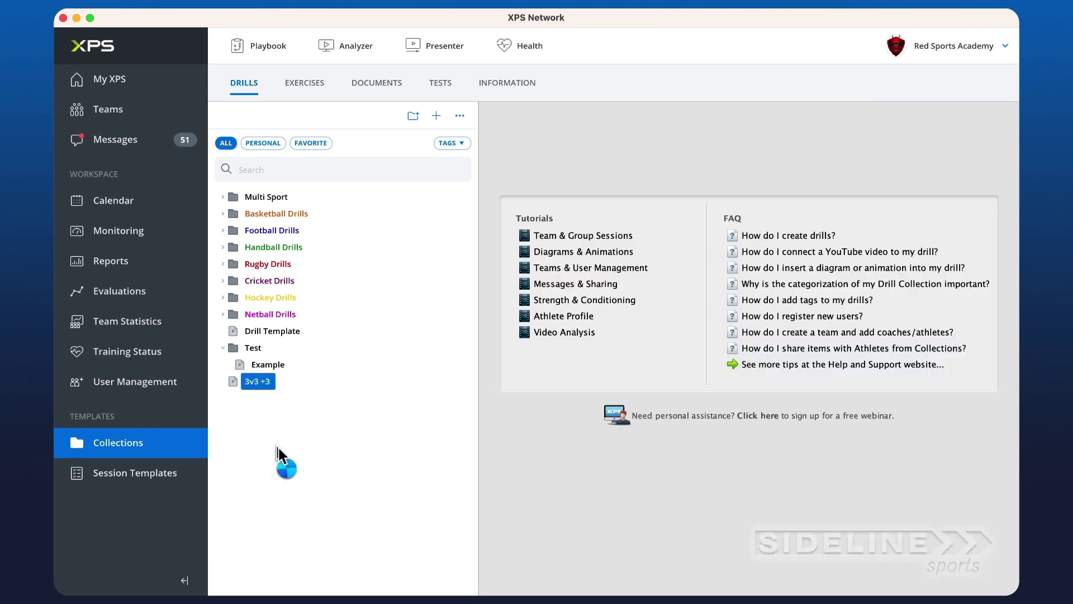
scroll(869, 298, down, 1)
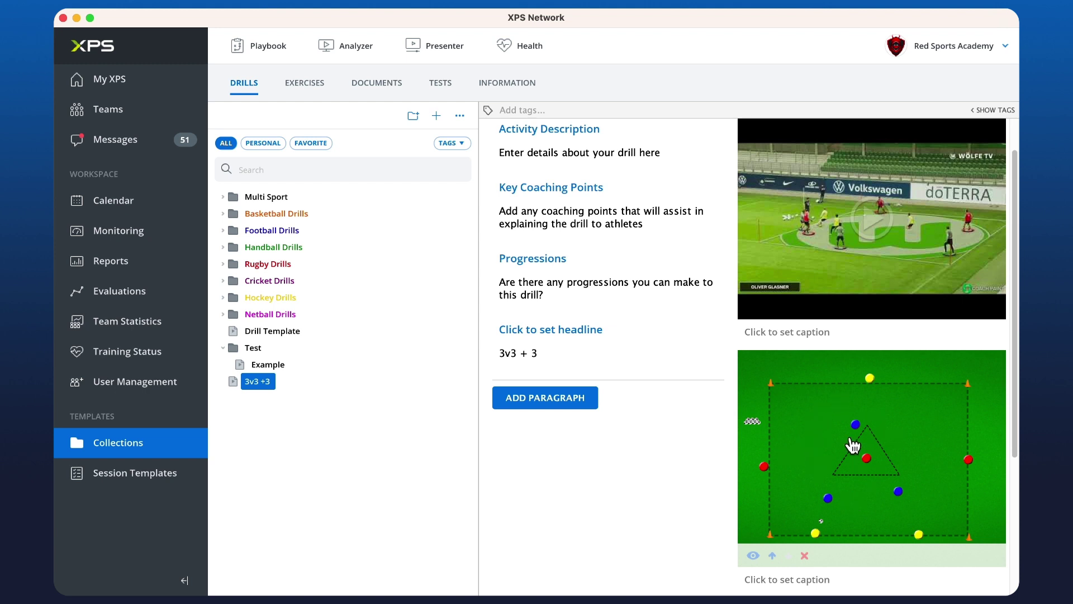
click(772, 556)
scroll(901, 402, up, 2)
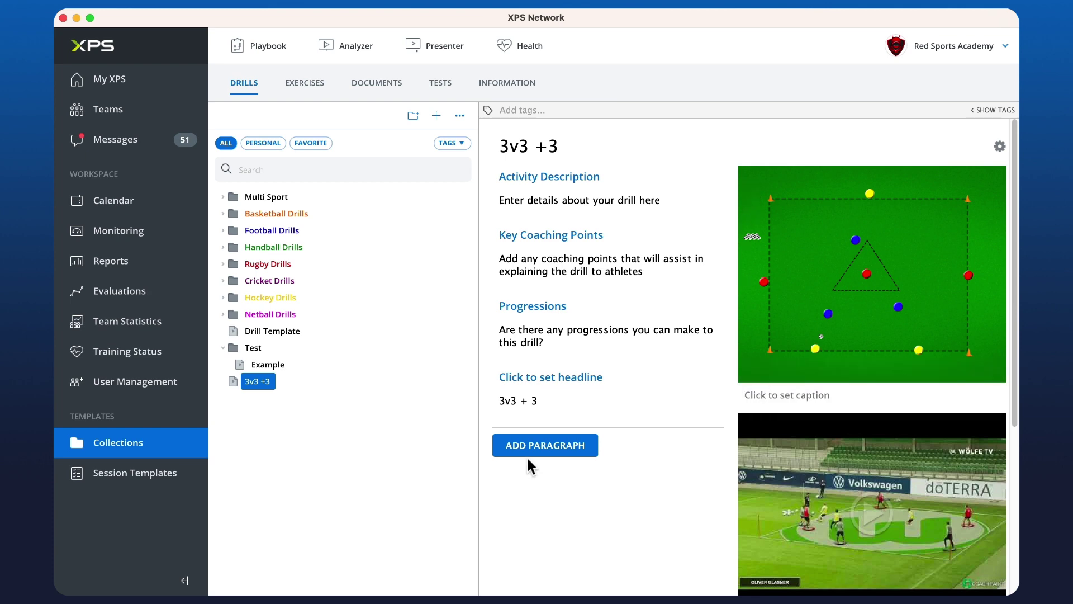
- Drag the Basketball Drills folder to the bottom of the drill list
click(329, 370)
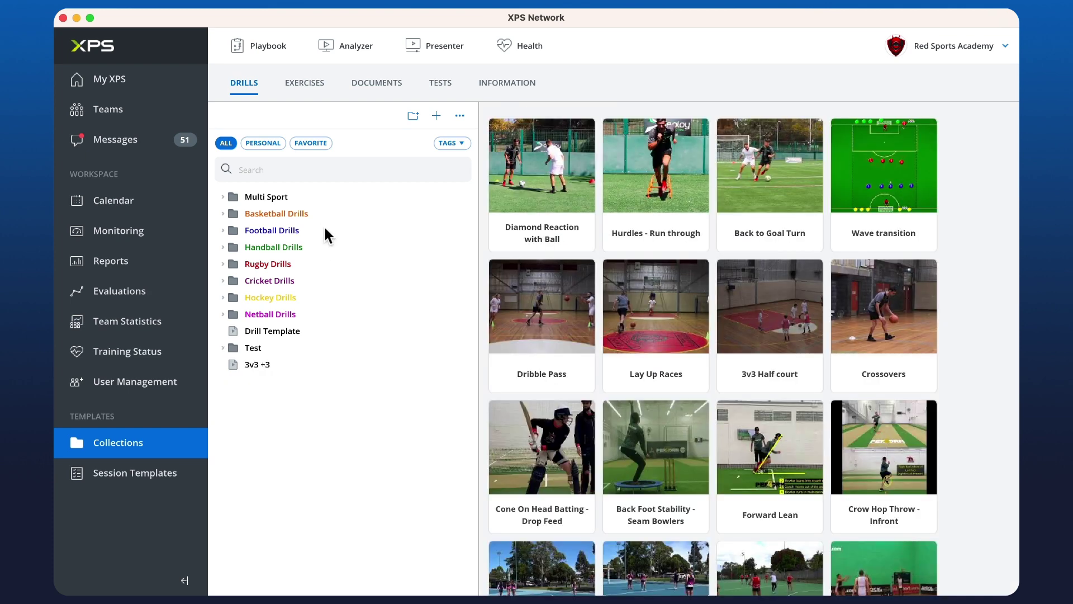
click(266, 213)
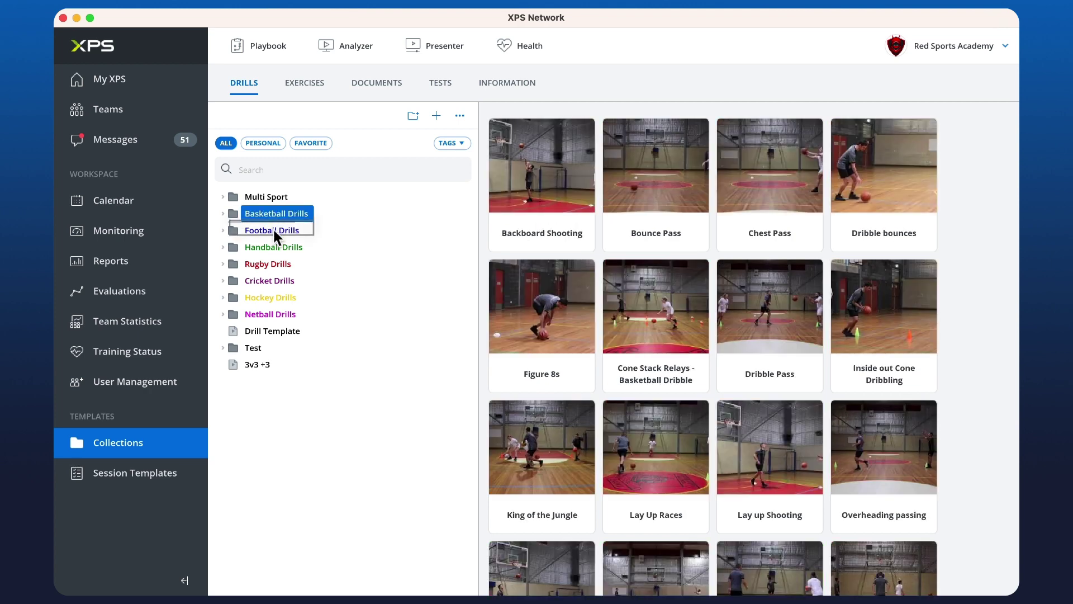
drag(269, 280, 263, 370)
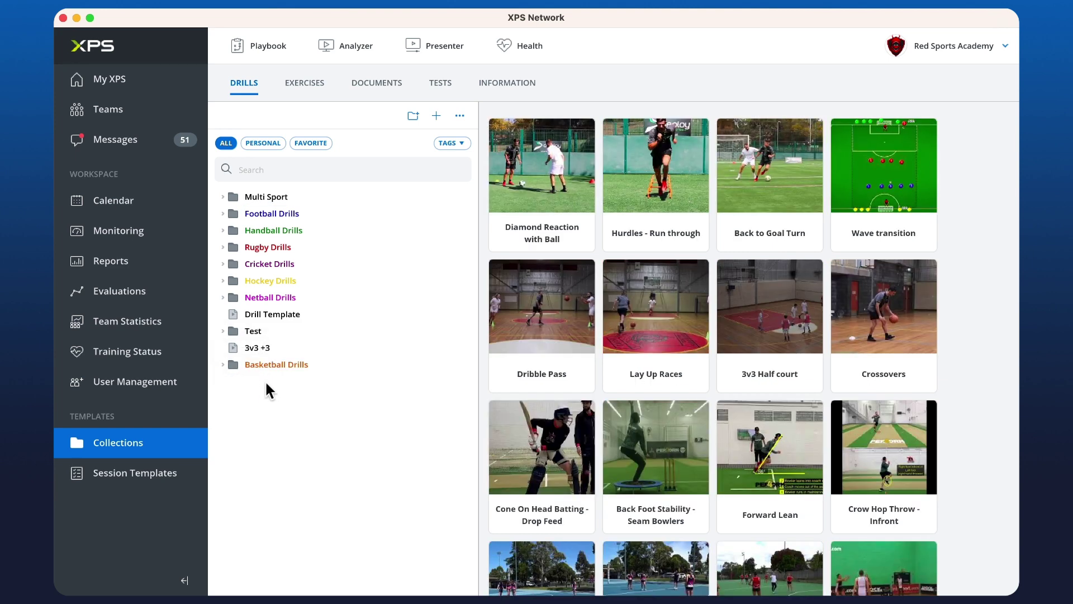
- Reopen the 3v3 +3 drill, closing the Netball Drills and drill action menus unused
right_click(277, 298)
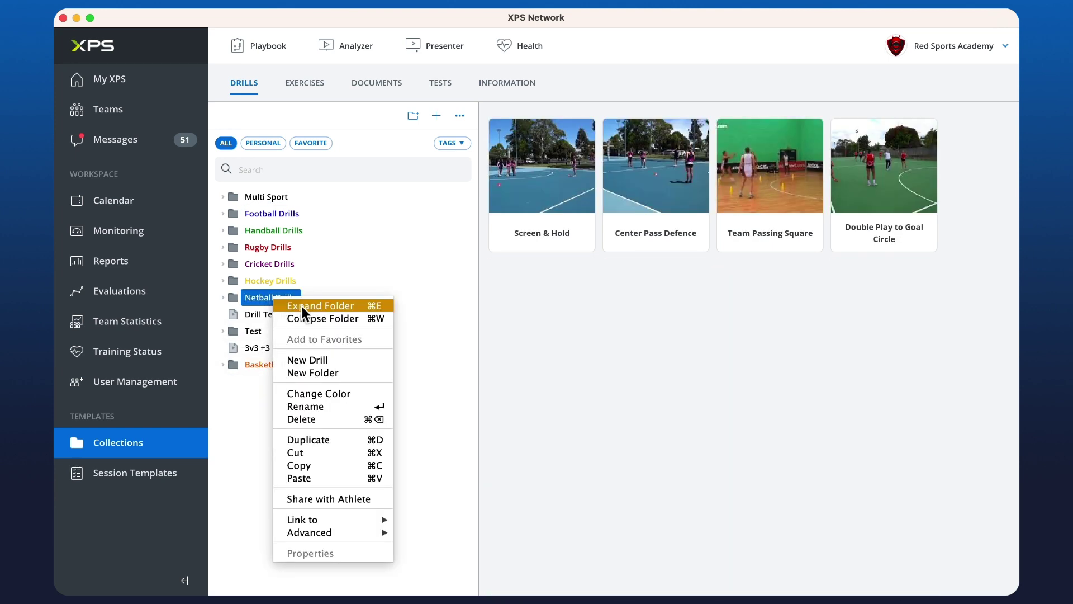
click(319, 297)
click(260, 348)
right_click(260, 350)
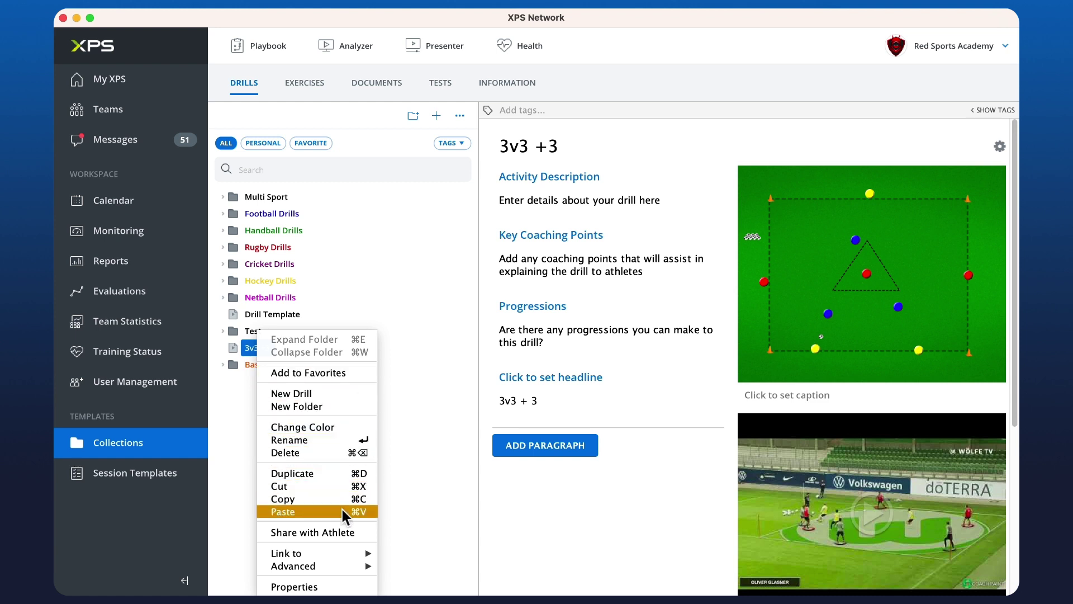
click(425, 407)
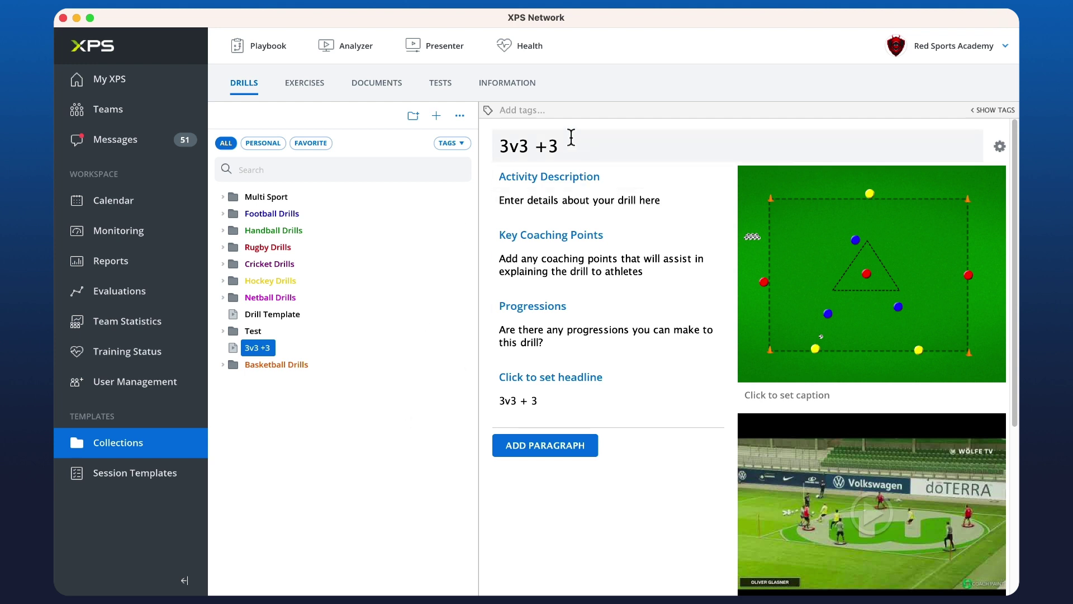
- Add the Reaction, positioning and Passing tags from the autocomplete list for 'rea', 'po' and 'pas'
click(516, 111)
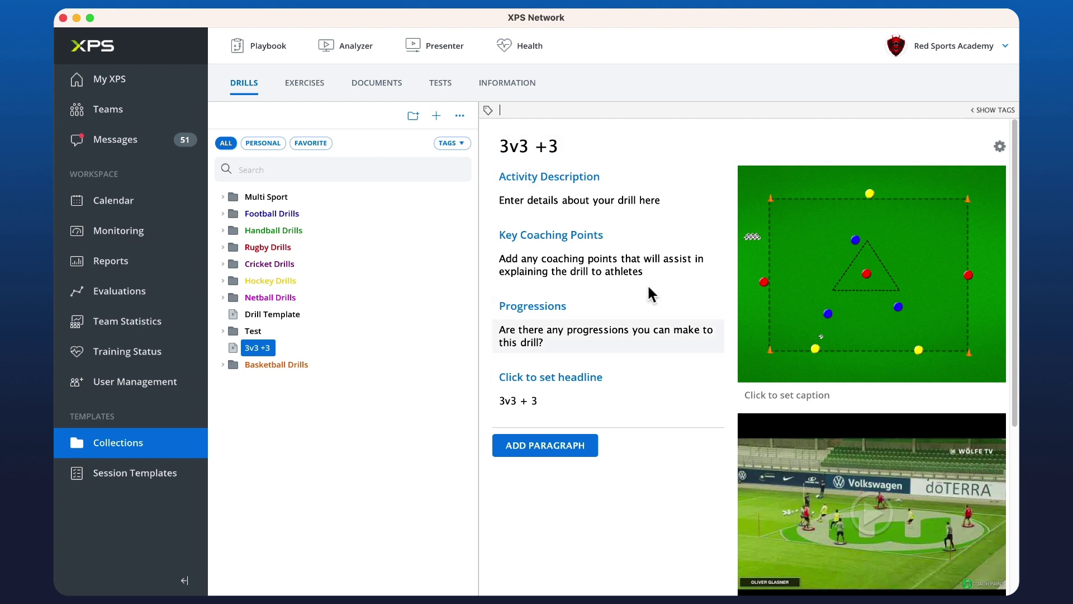
text(reac)
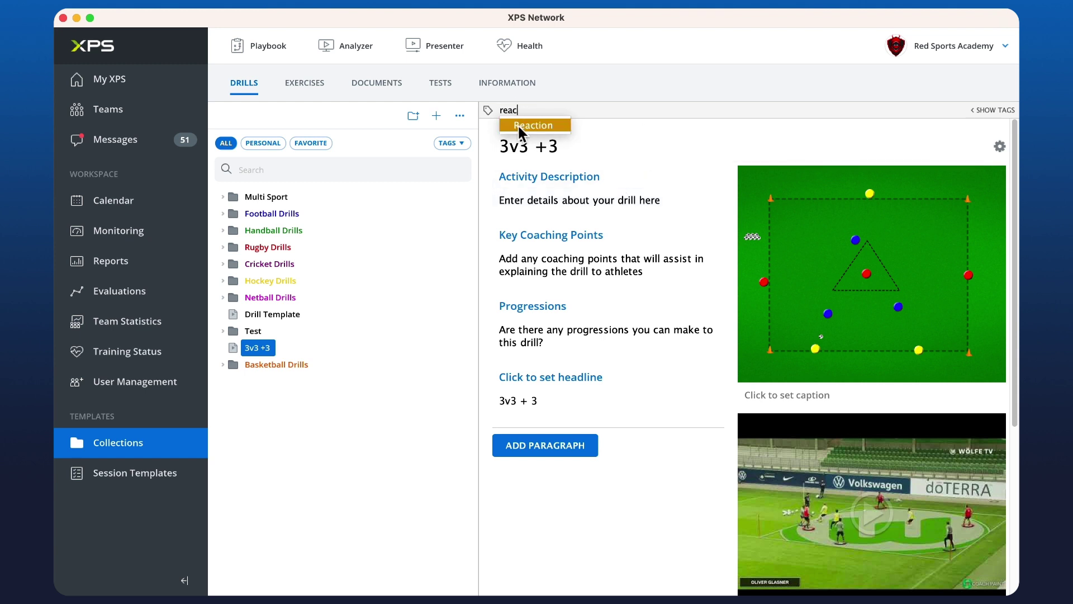
click(518, 124)
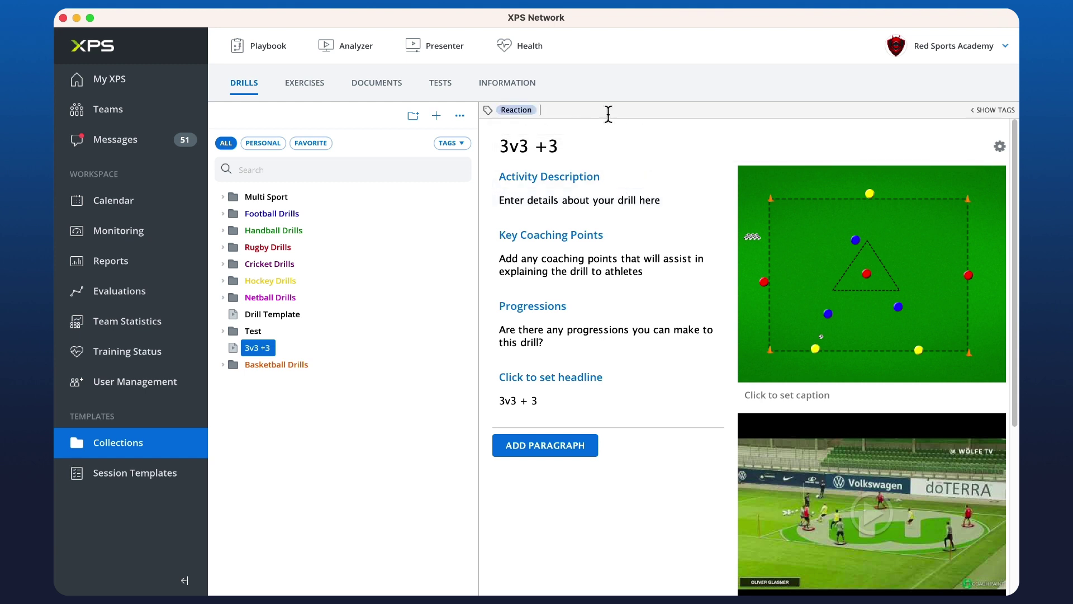
text(po)
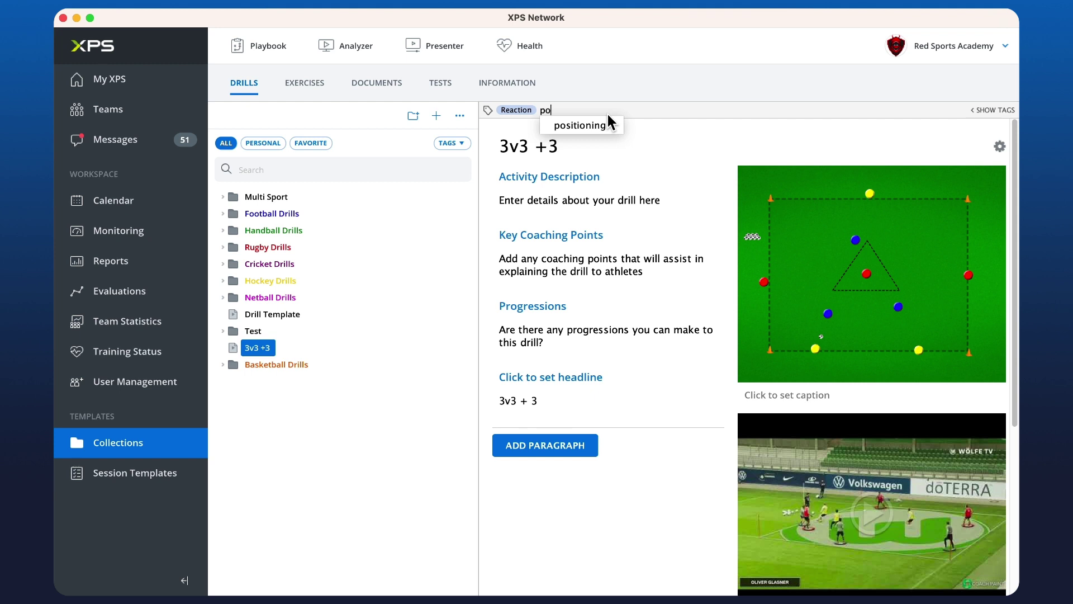
click(595, 123)
text(p)
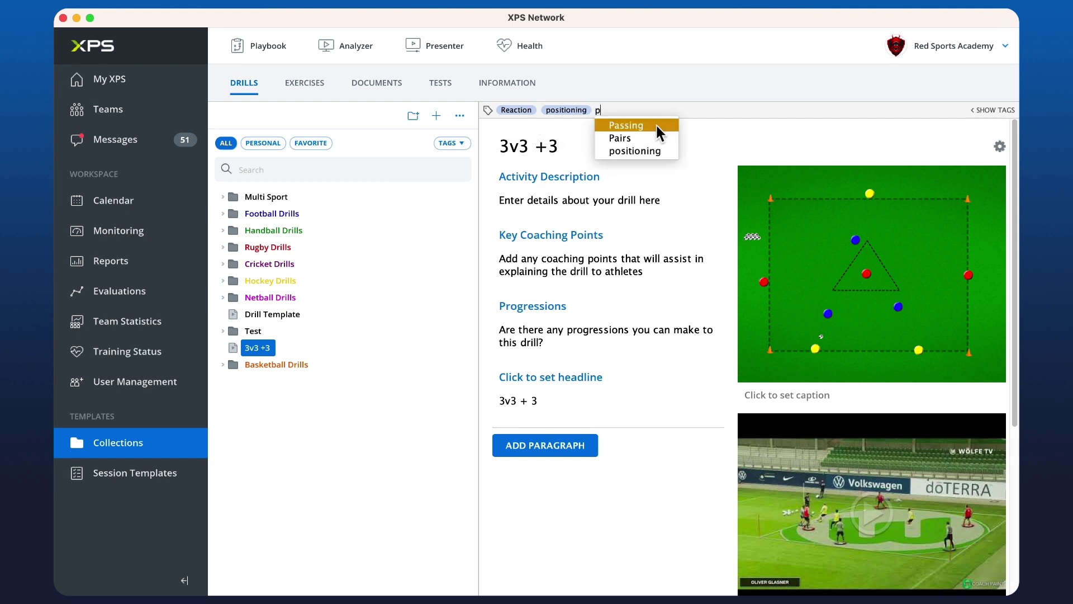
text(as)
click(656, 123)
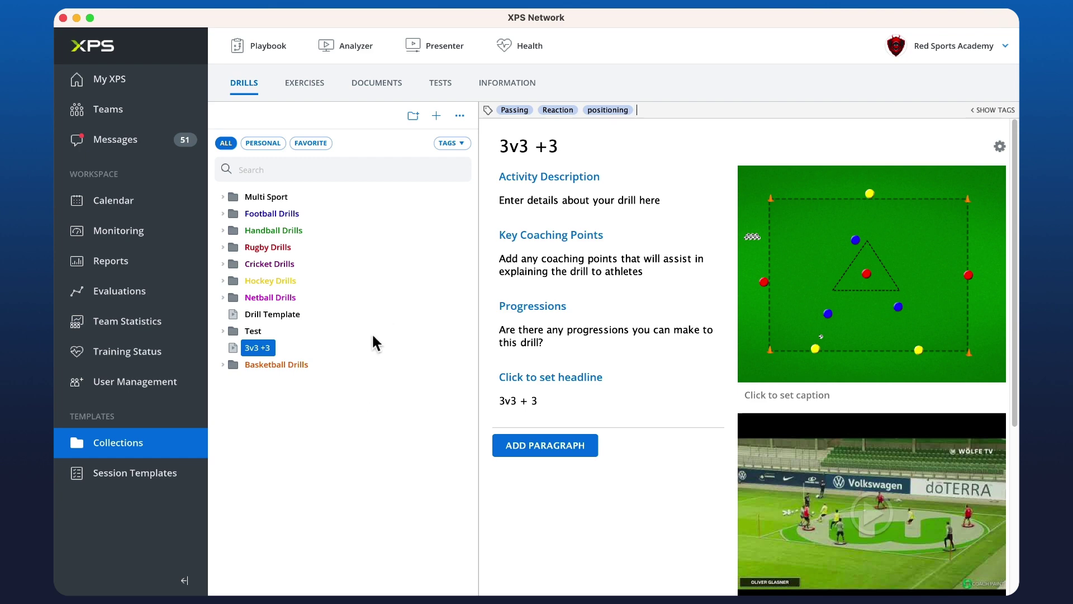
- Return to all drills and search the library for 'reavct'
click(338, 407)
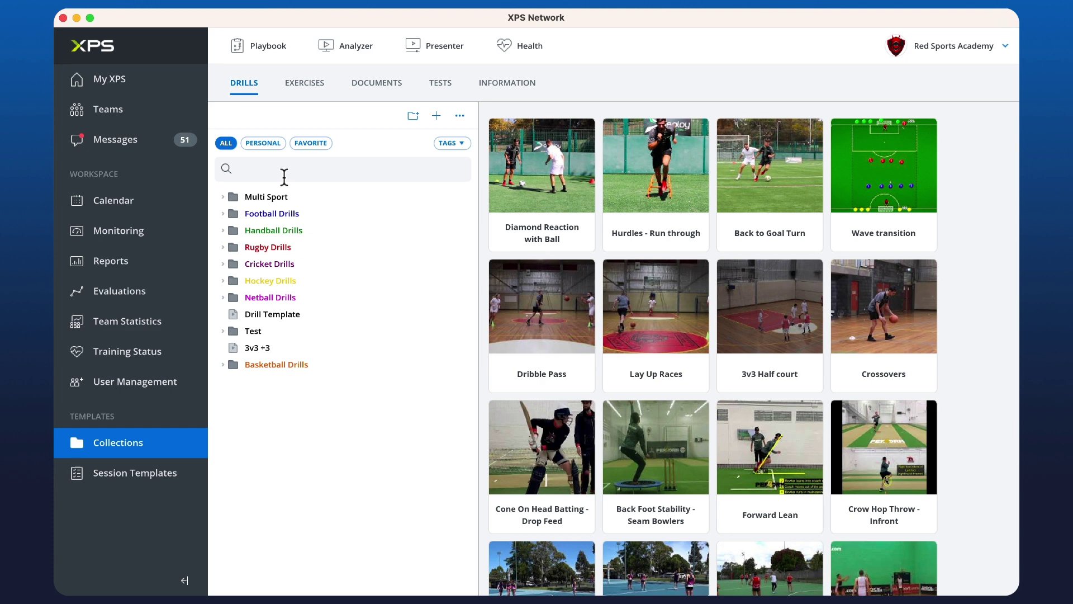
text(reavt)
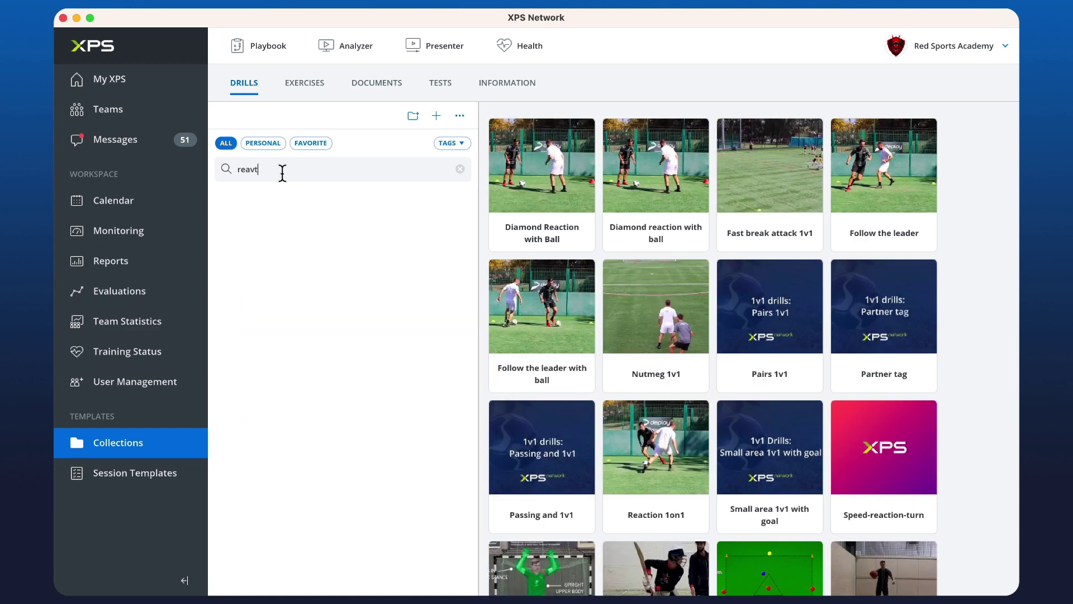
text(ction)
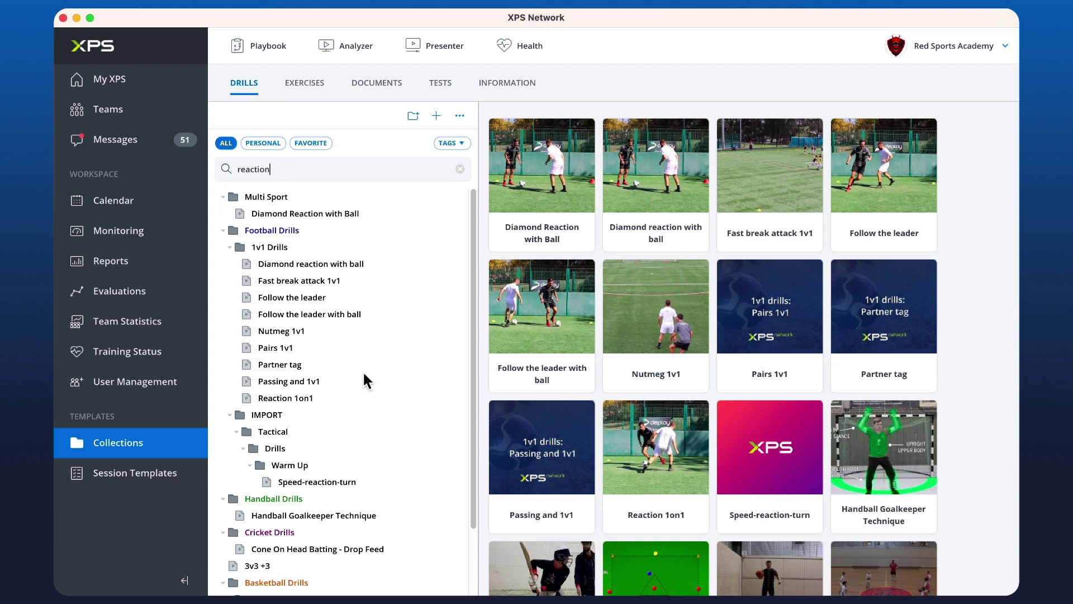
scroll(323, 514, down, 1)
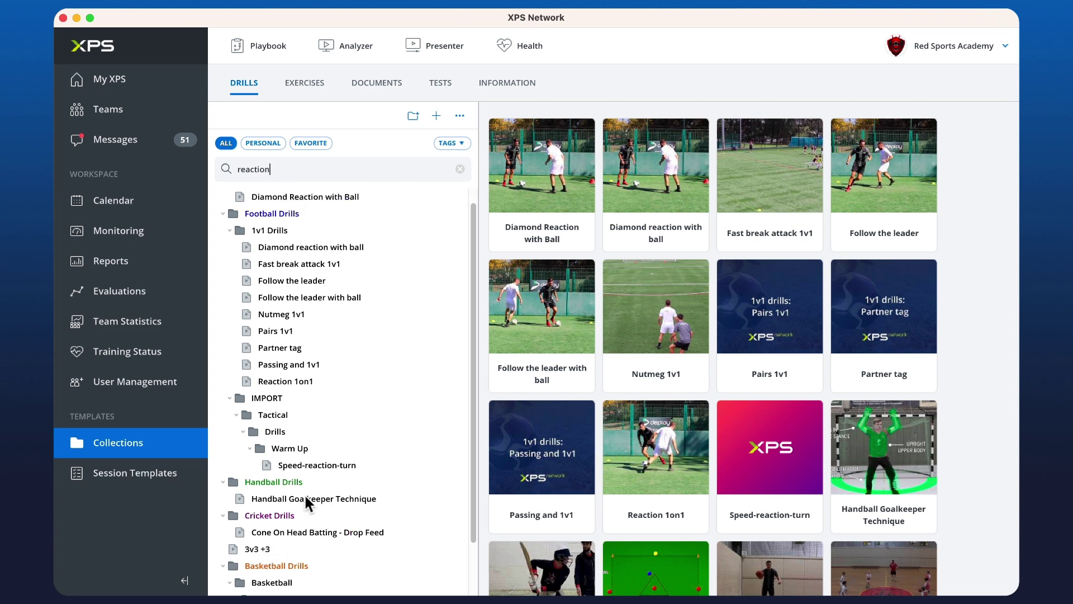
scroll(306, 498, up, 1)
- Replace the search with 'positioning', open the found 3v3 +3 drill, then clear the search
drag(282, 177, 230, 161)
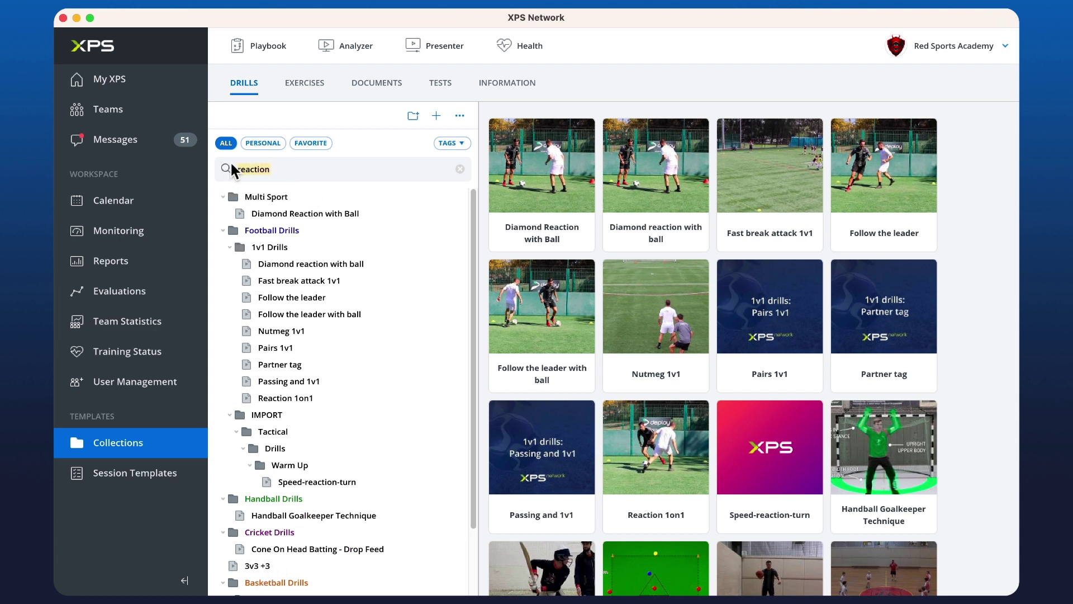
text(positioning)
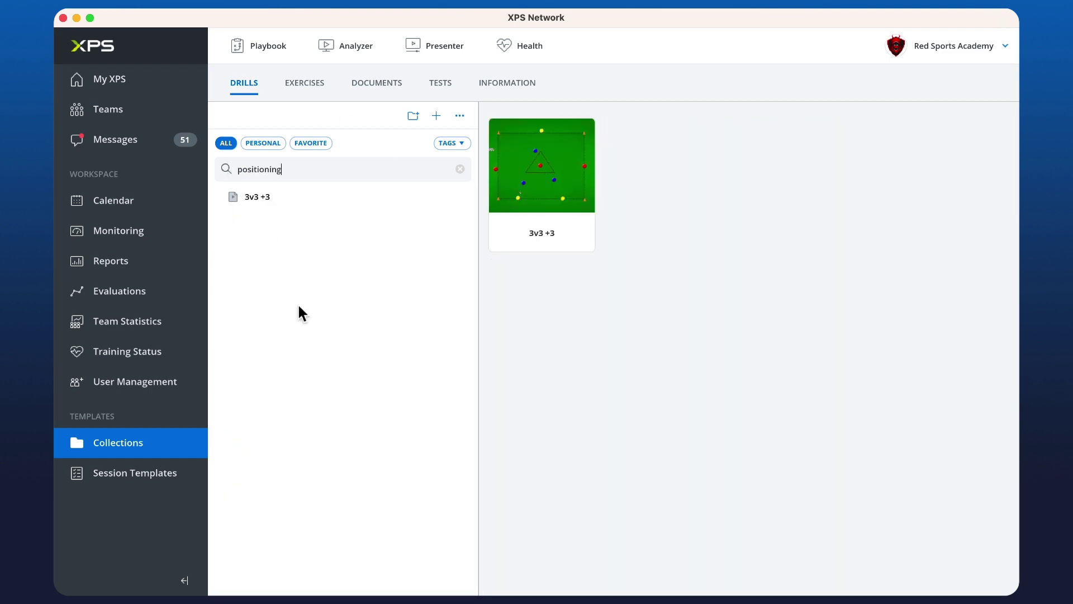
click(258, 198)
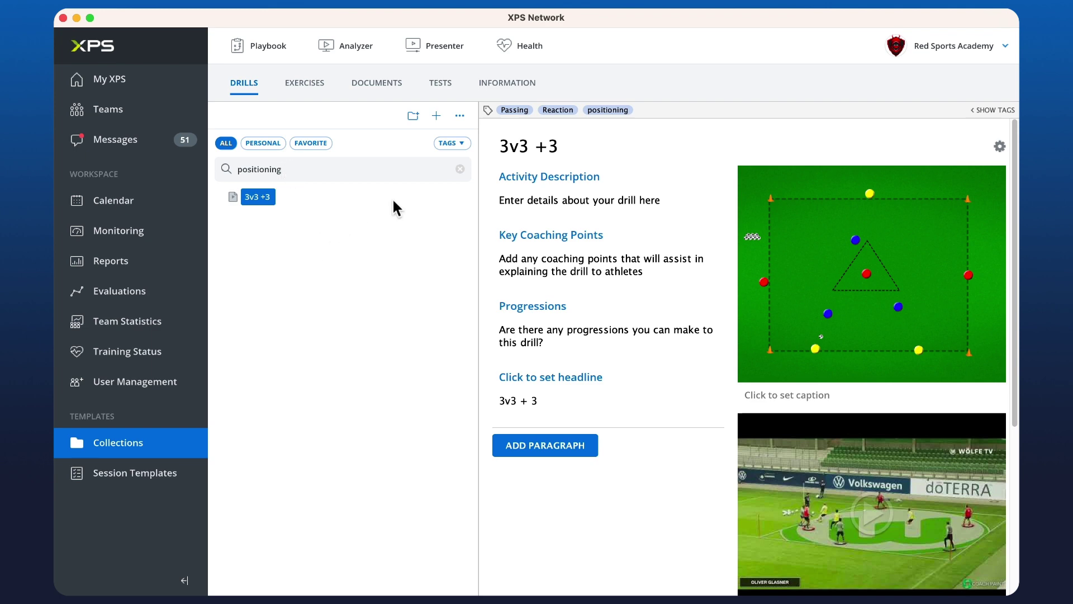
click(460, 169)
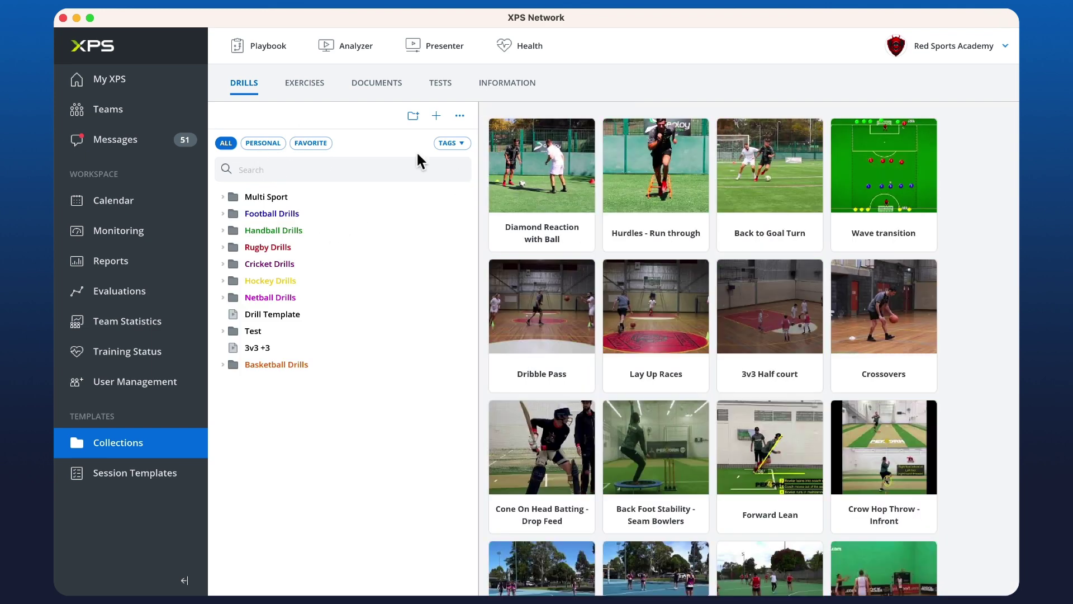
click(462, 143)
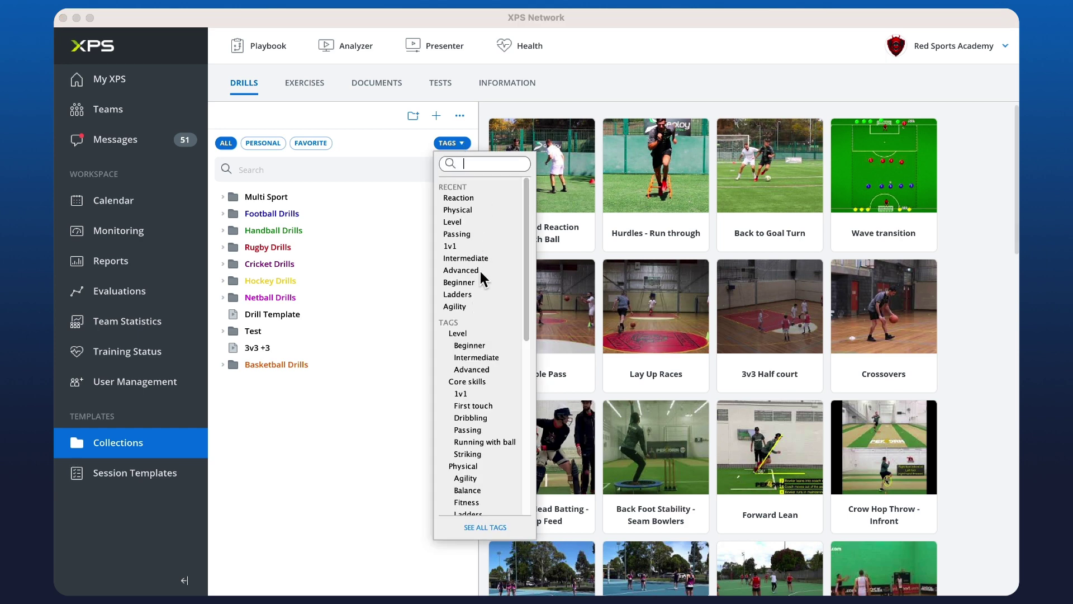
scroll(480, 272, down, 3)
scroll(481, 272, down, 8)
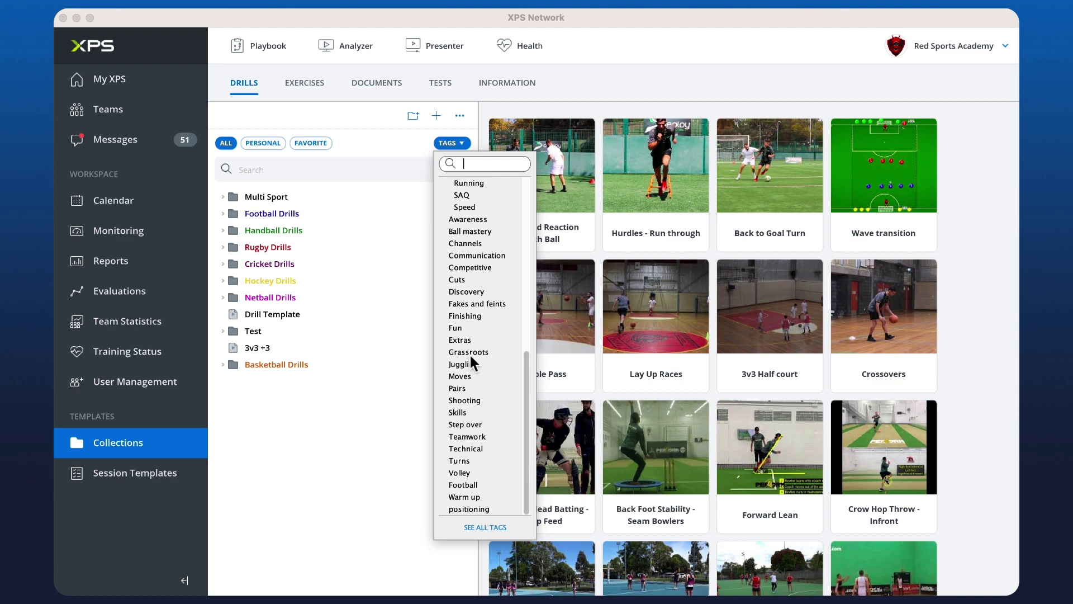
scroll(485, 483, up, 11)
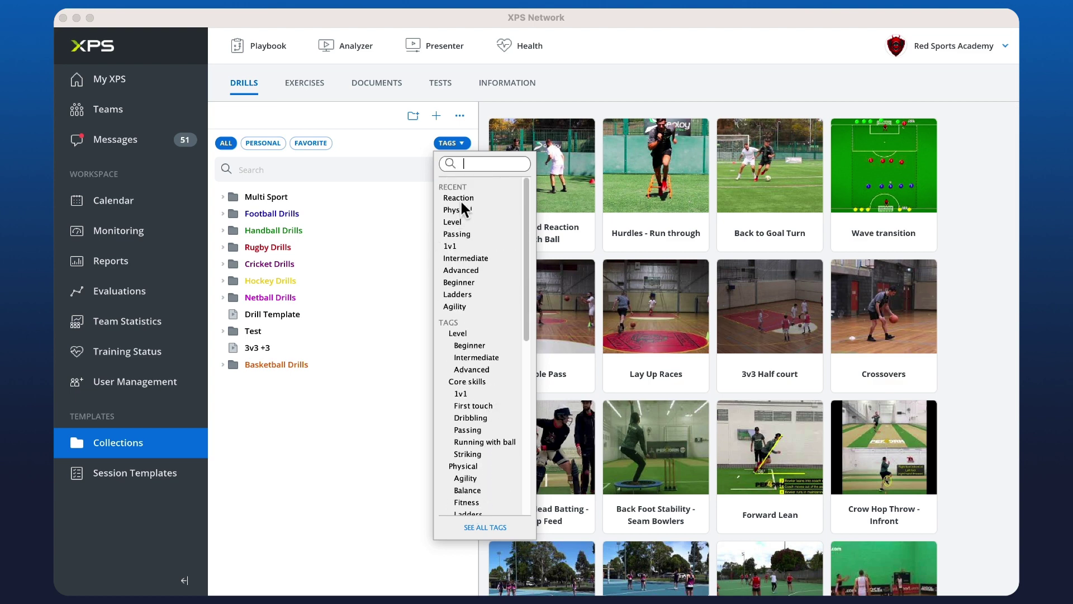
click(460, 199)
click(316, 171)
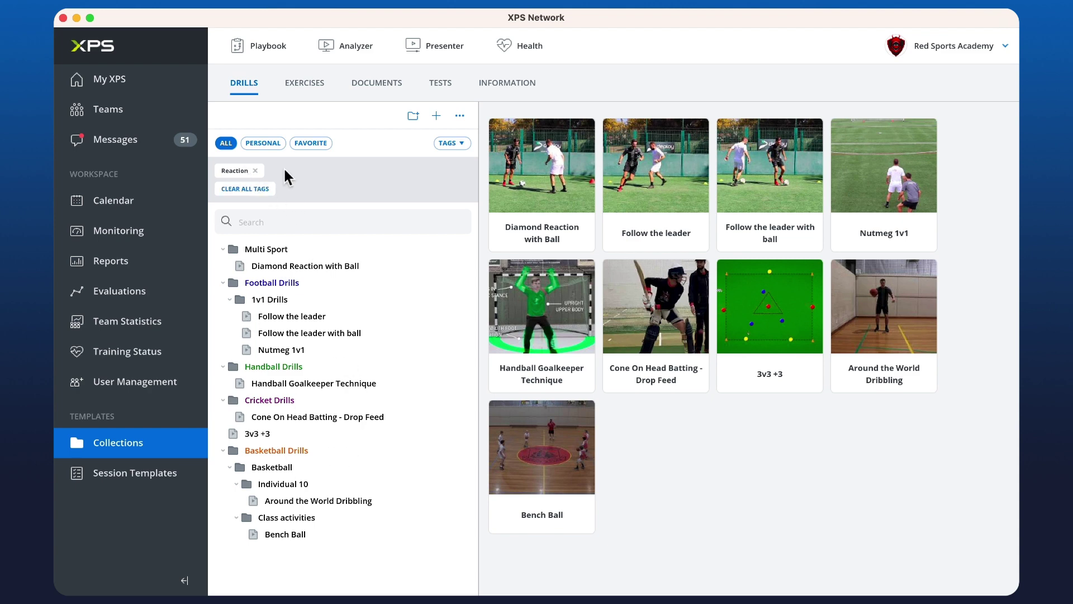
click(260, 174)
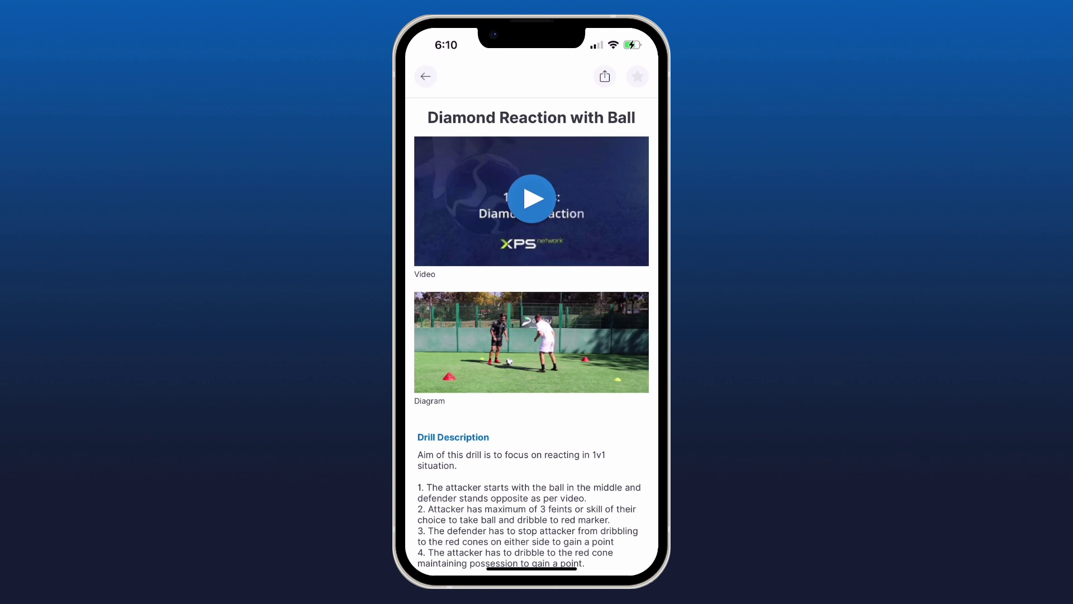
- Scroll the Diamond Reaction with Ball drill page, then go back to the Library drills grid
scroll(531, 335, down, 4)
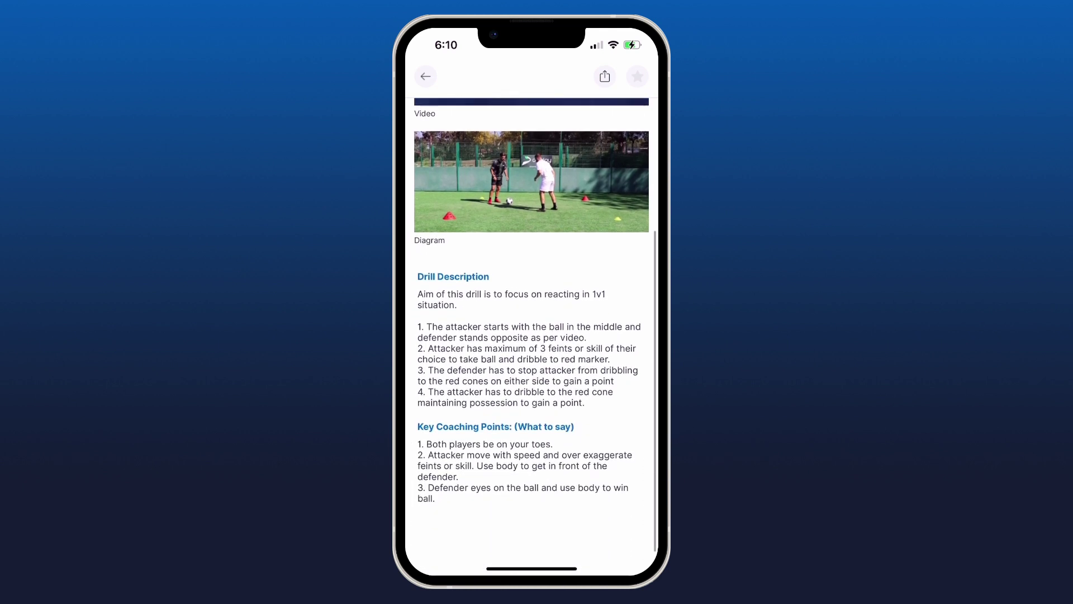
scroll(531, 335, up, 4)
click(426, 76)
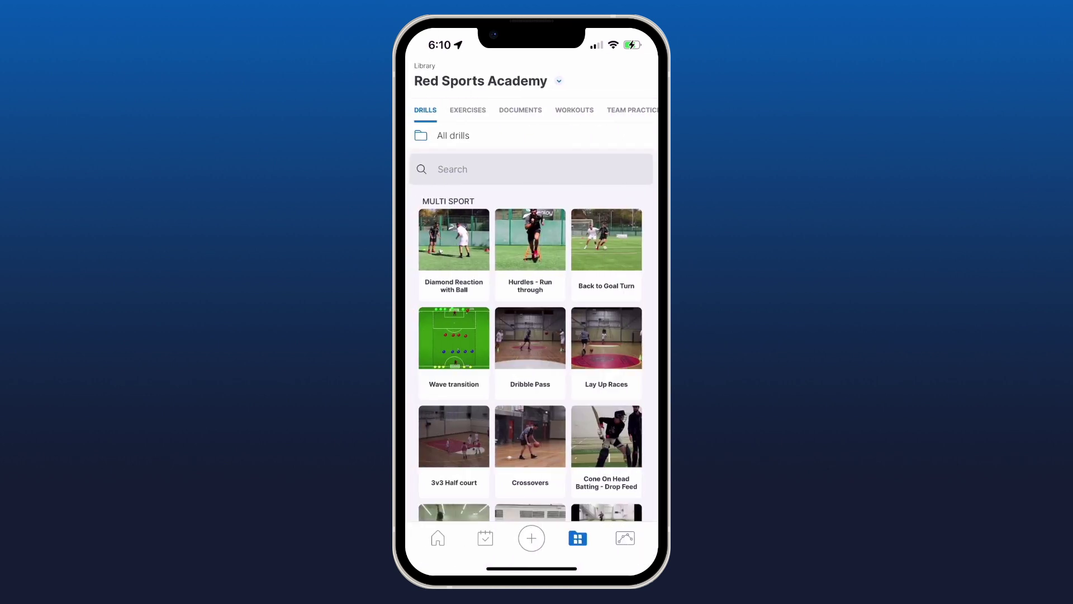
click(531, 169)
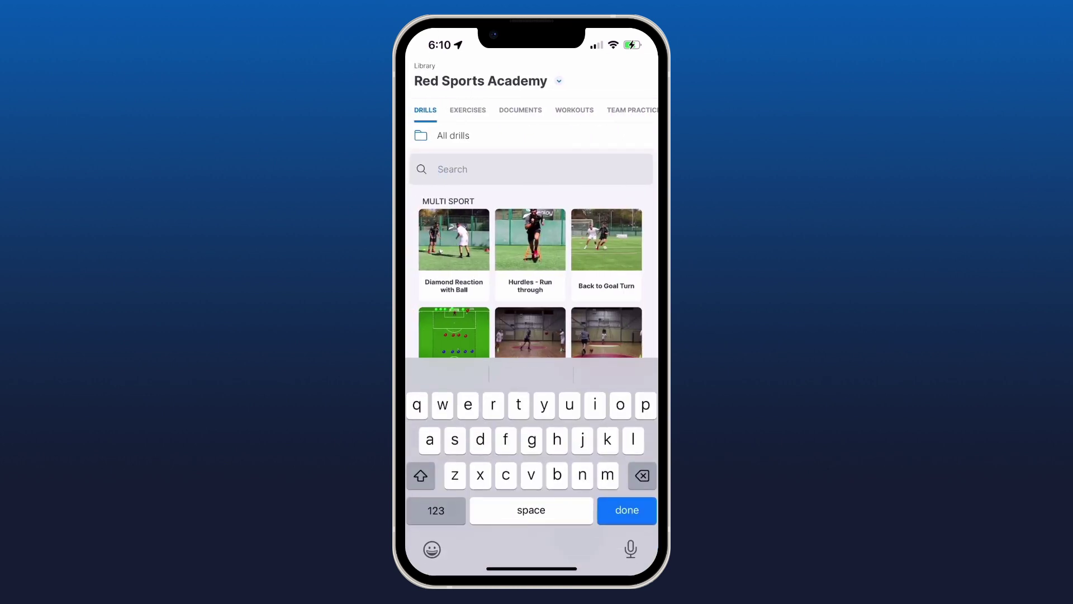
text(react)
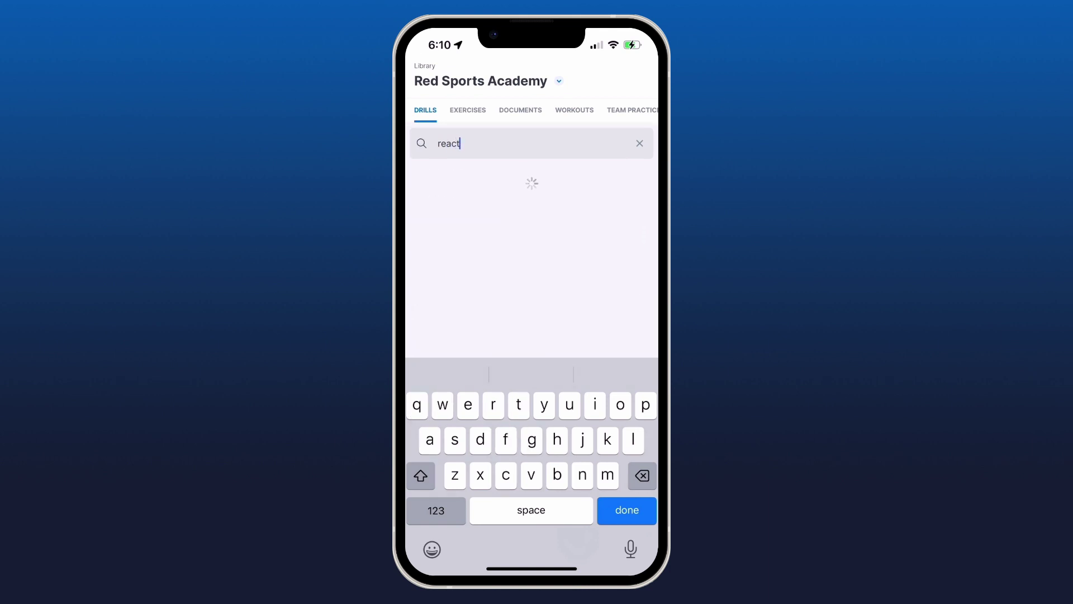
text(ion)
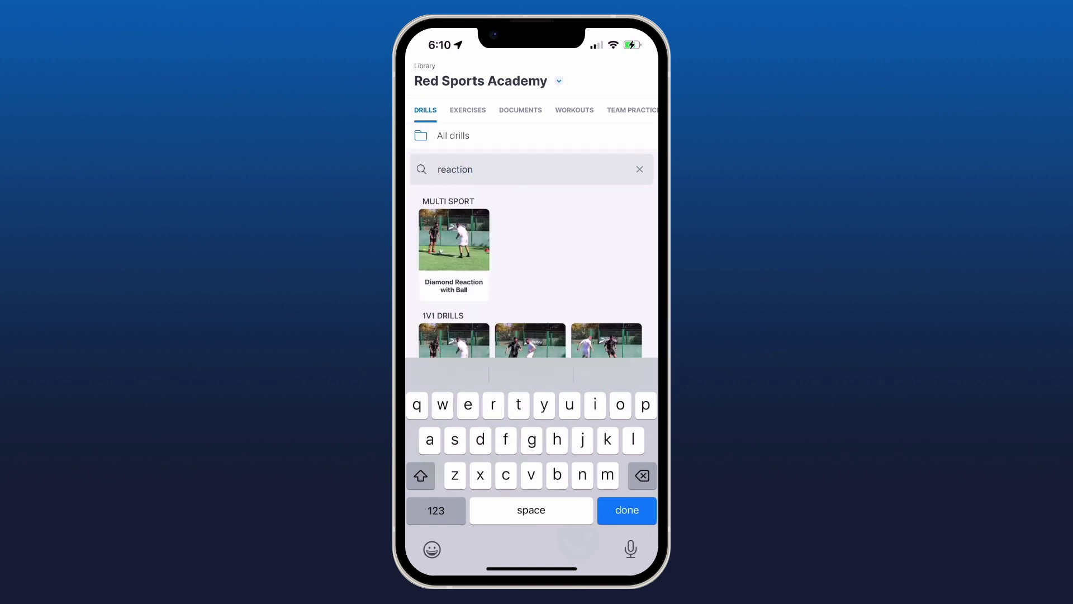
scroll(531, 274, down, 2)
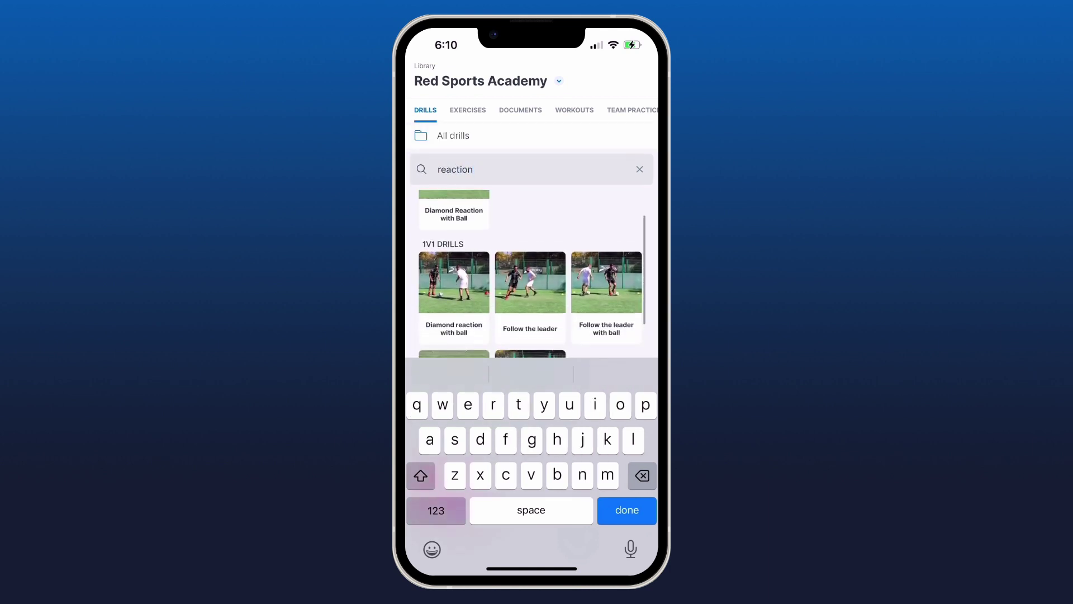
scroll(532, 274, down, 2)
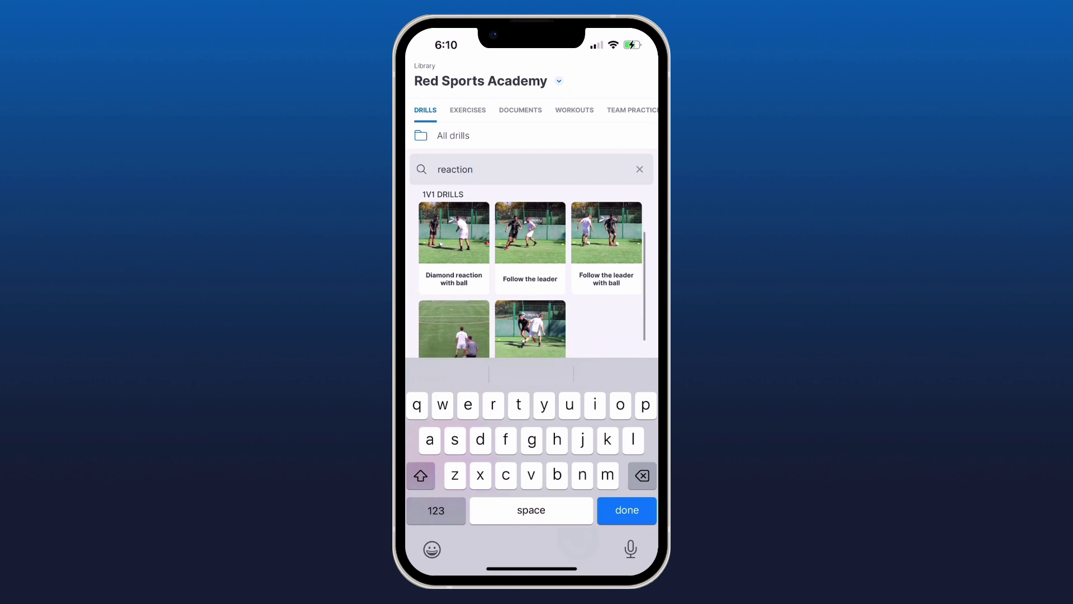
scroll(531, 274, down, 6)
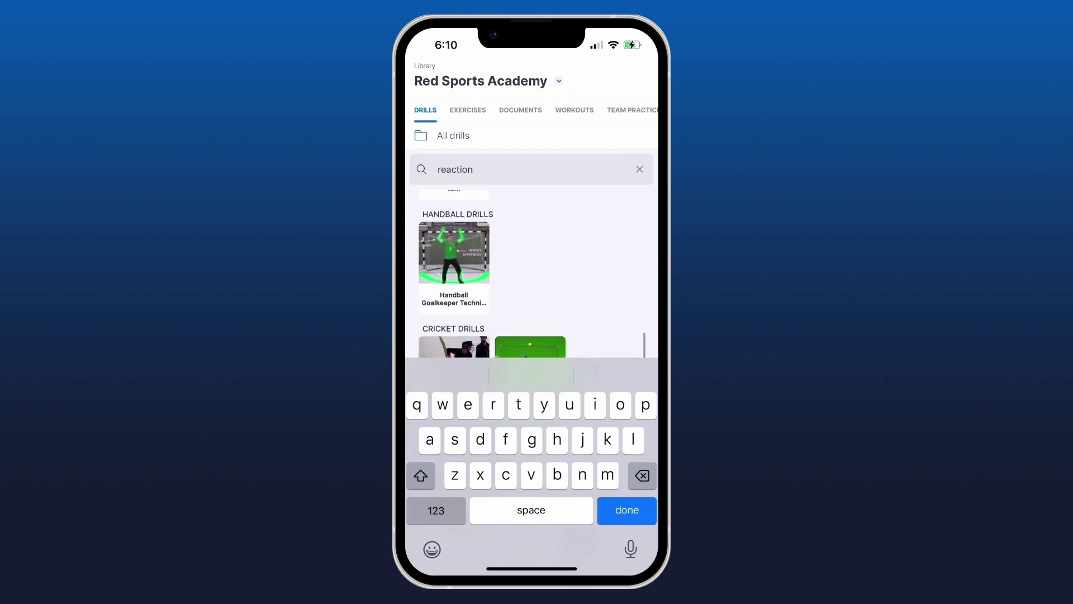
click(626, 510)
scroll(531, 336, down, 2)
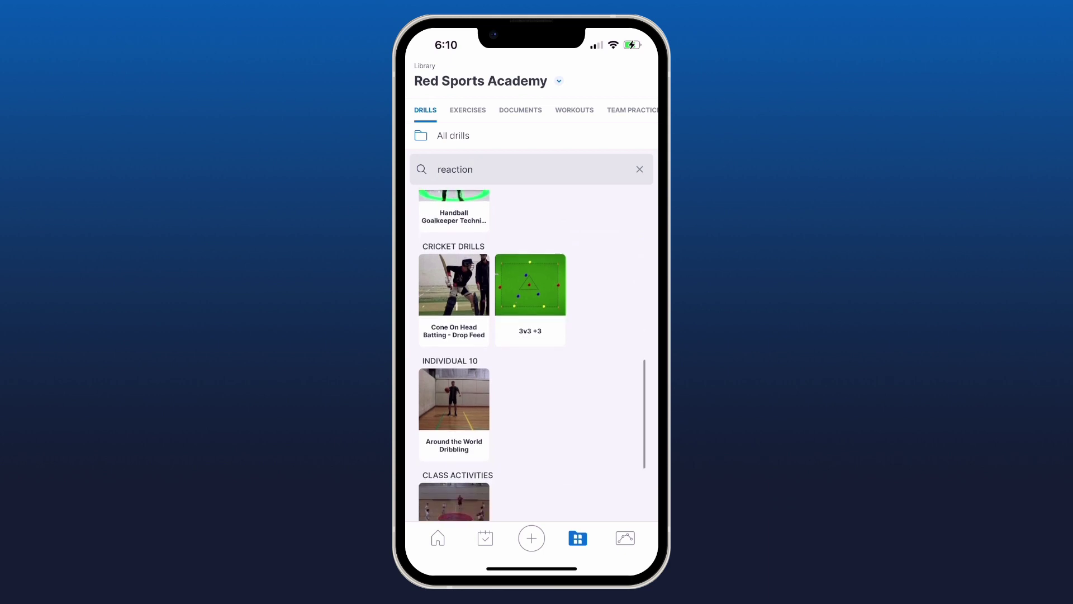
scroll(531, 352, up, 8)
click(639, 169)
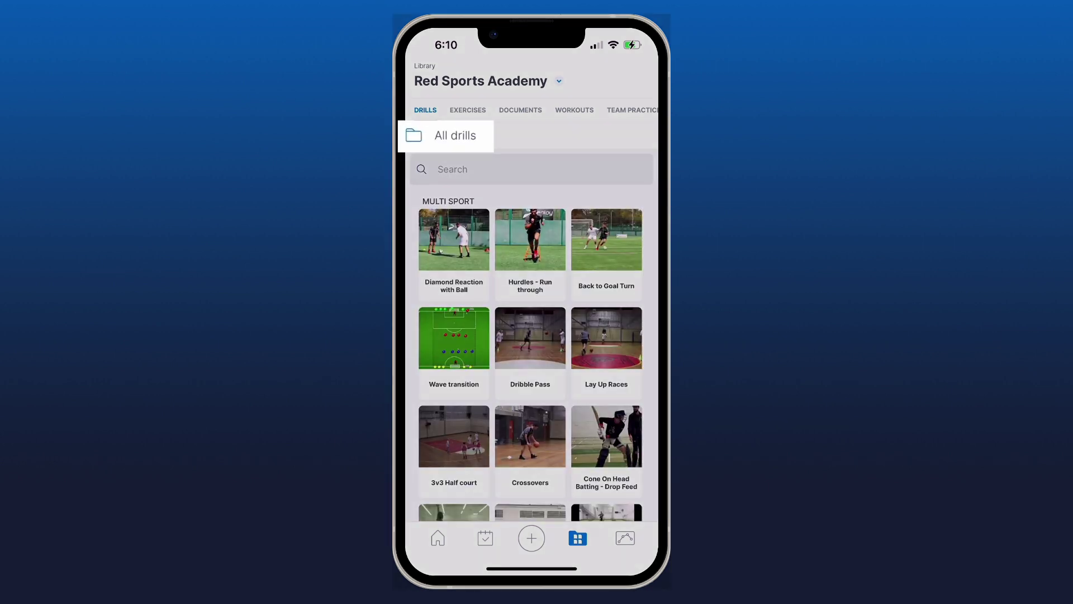
- Filter the mobile drills by the Physical > Reaction tag
click(446, 136)
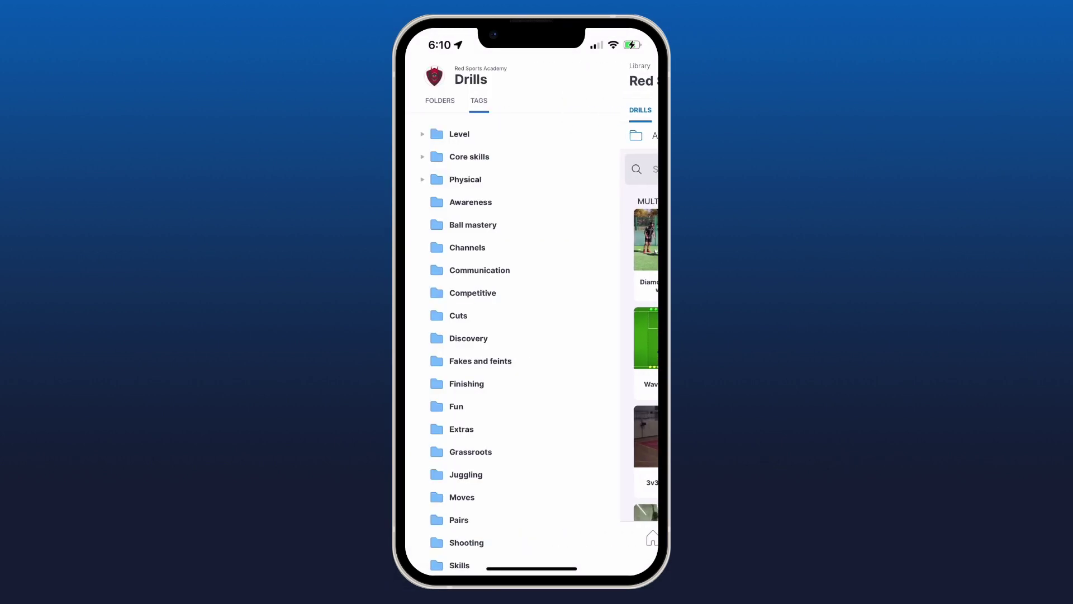
click(465, 179)
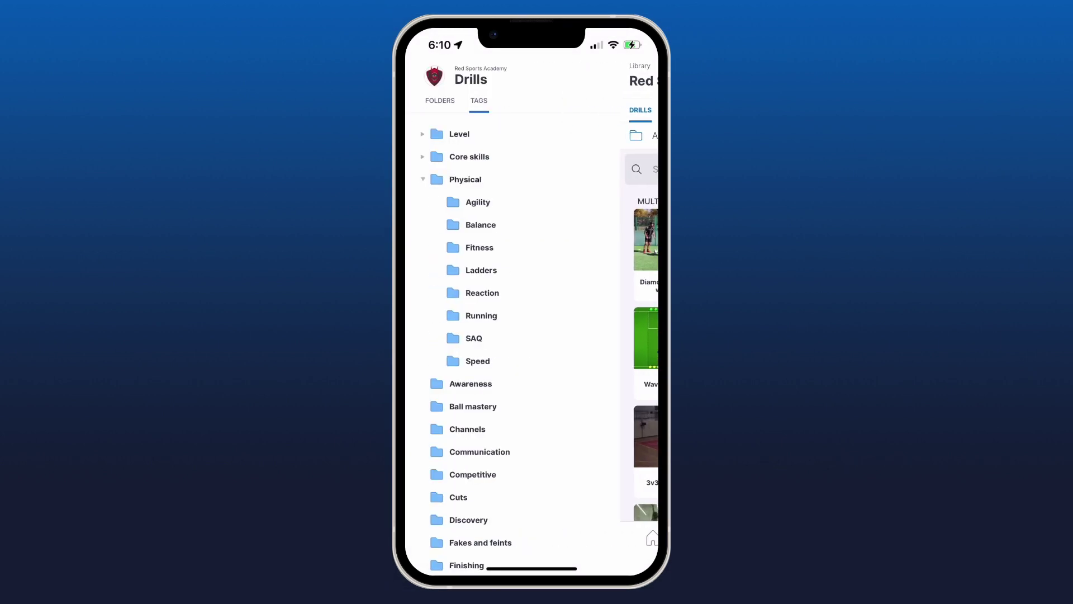
click(482, 293)
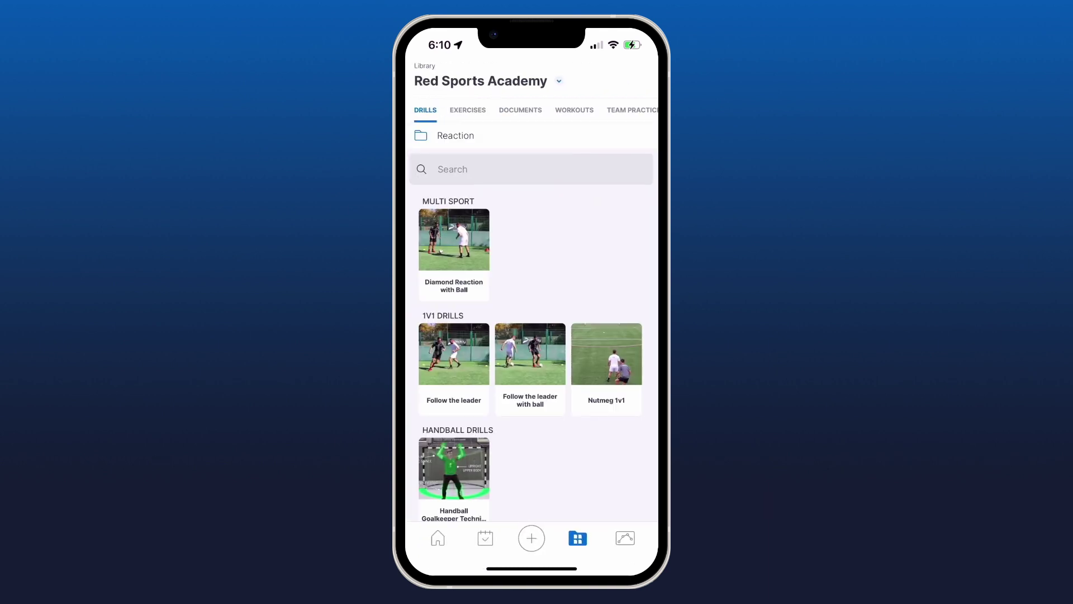
- Browse the Football Drills > 1st Touch > Beginner folder, then show the Favorites folder
click(445, 135)
click(440, 101)
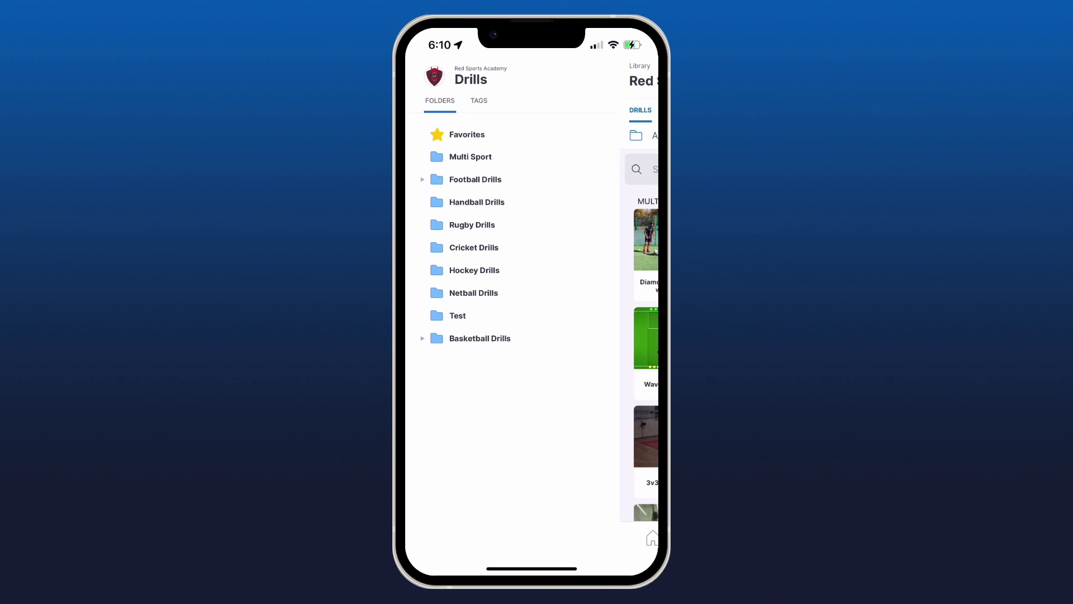
click(422, 179)
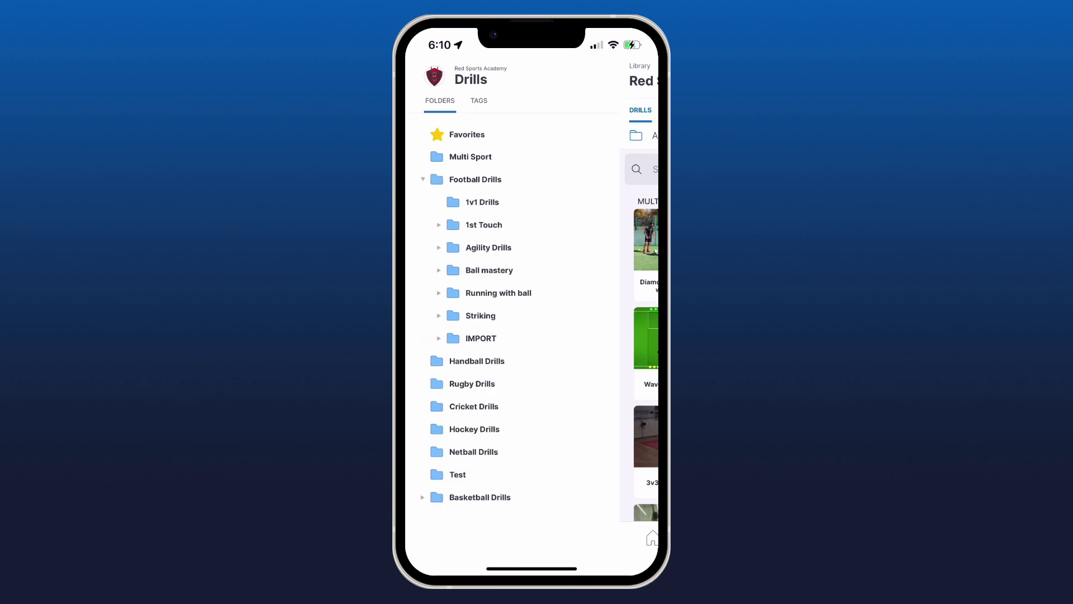
click(438, 224)
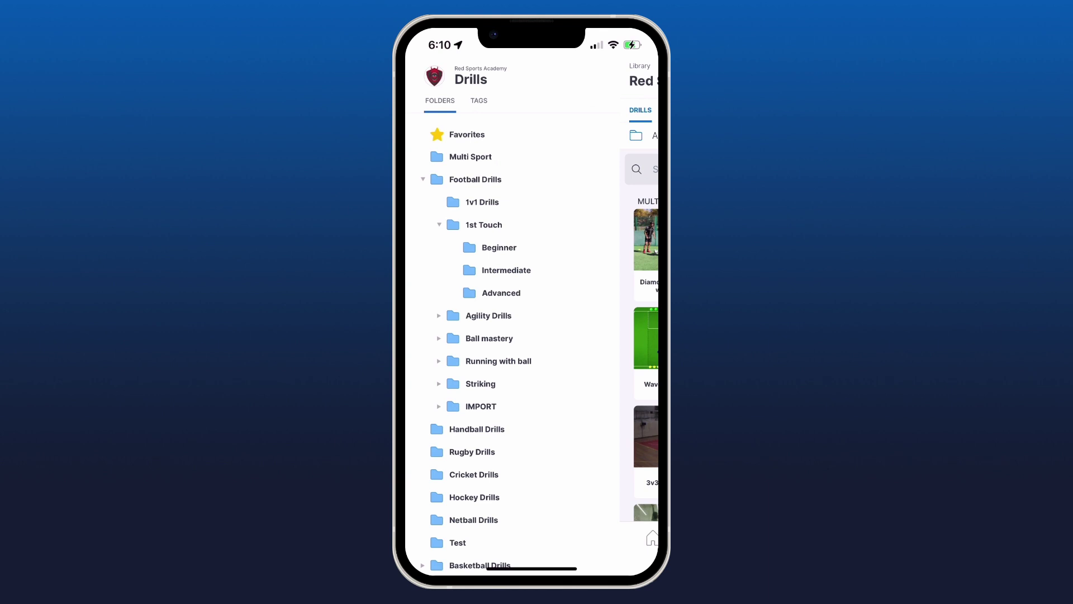
click(499, 247)
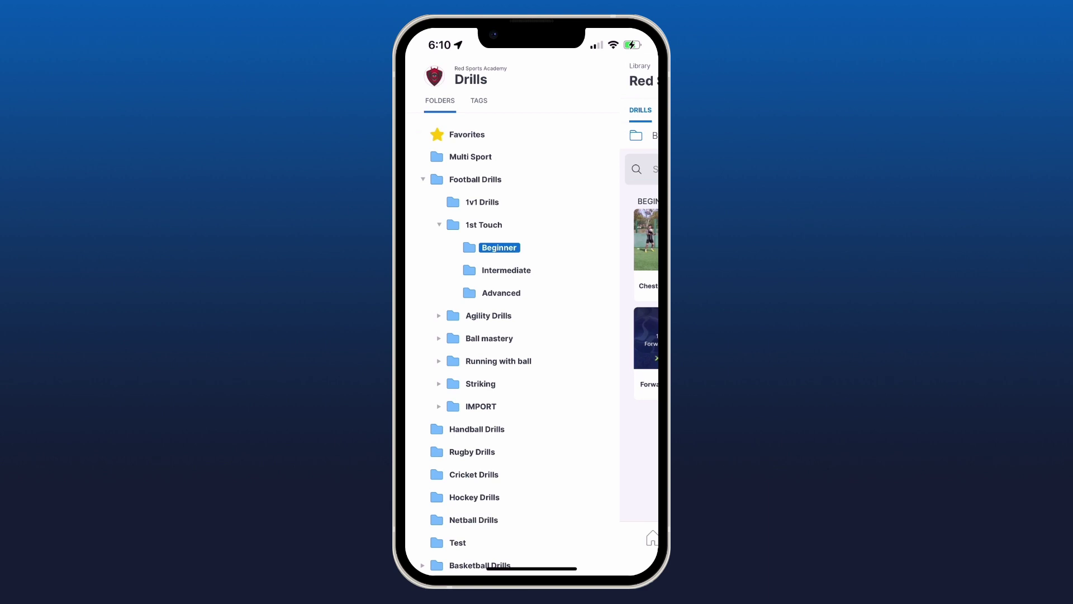
click(467, 134)
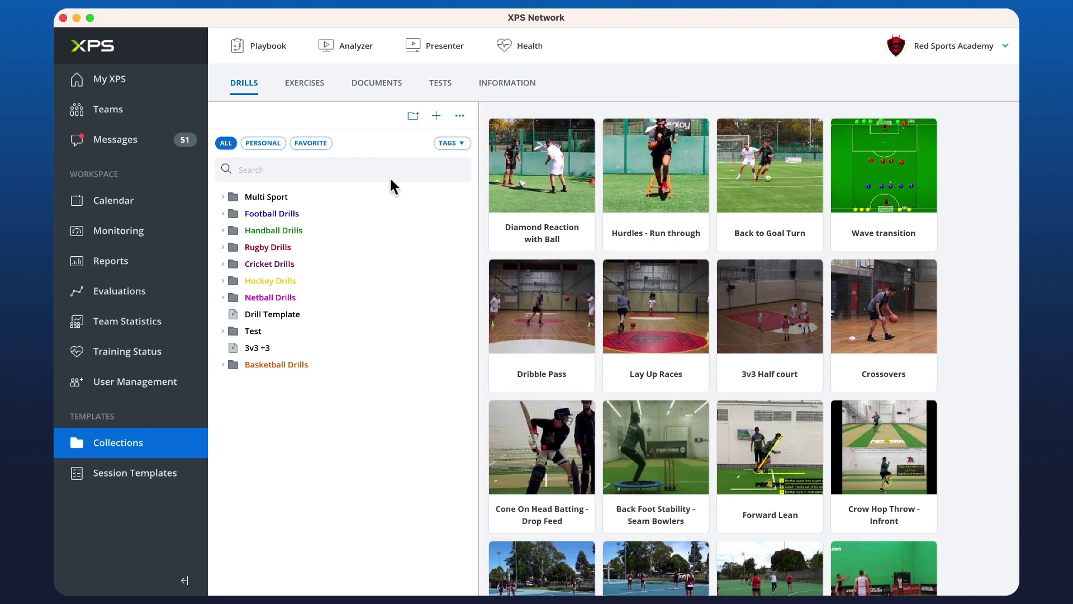
- Mark 3v3 +3 as a favorite via its right-click Add to Favorites, then switch to the phone mirror
click(263, 349)
right_click(255, 349)
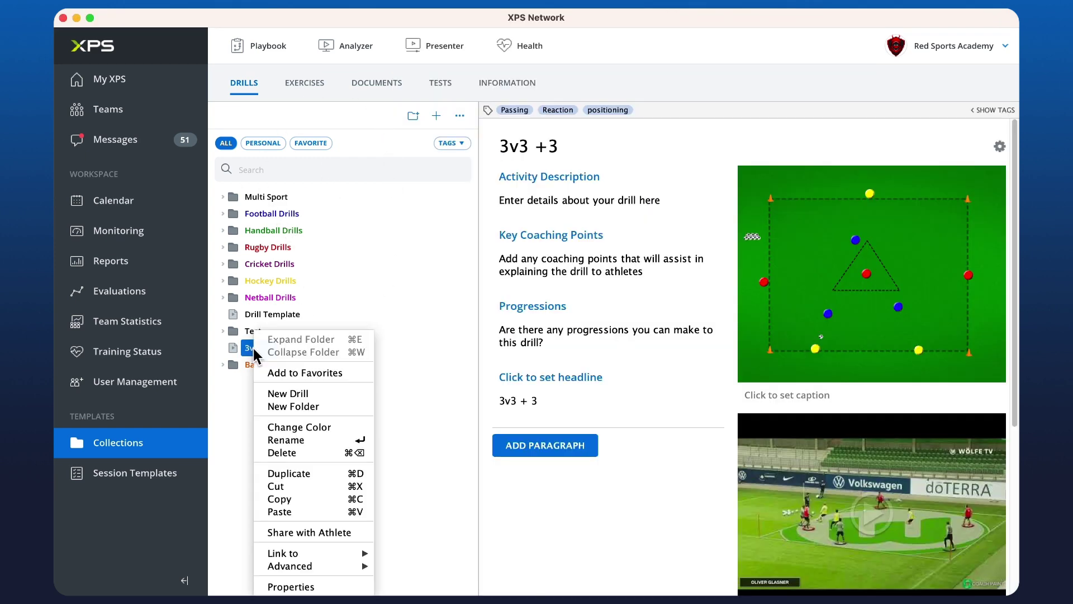
click(272, 375)
click(301, 394)
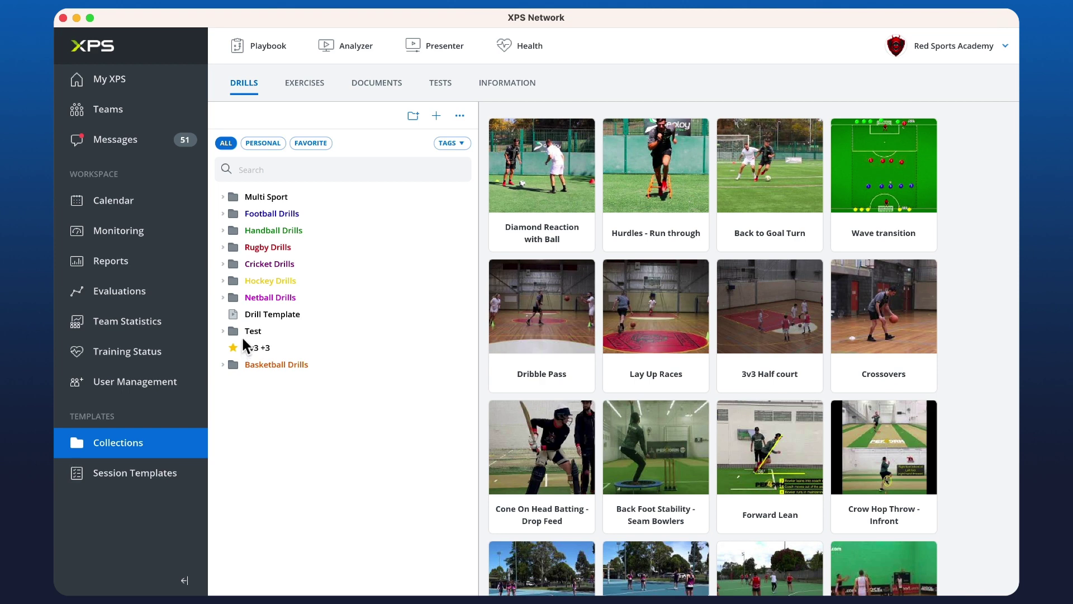
key(super+Tab)
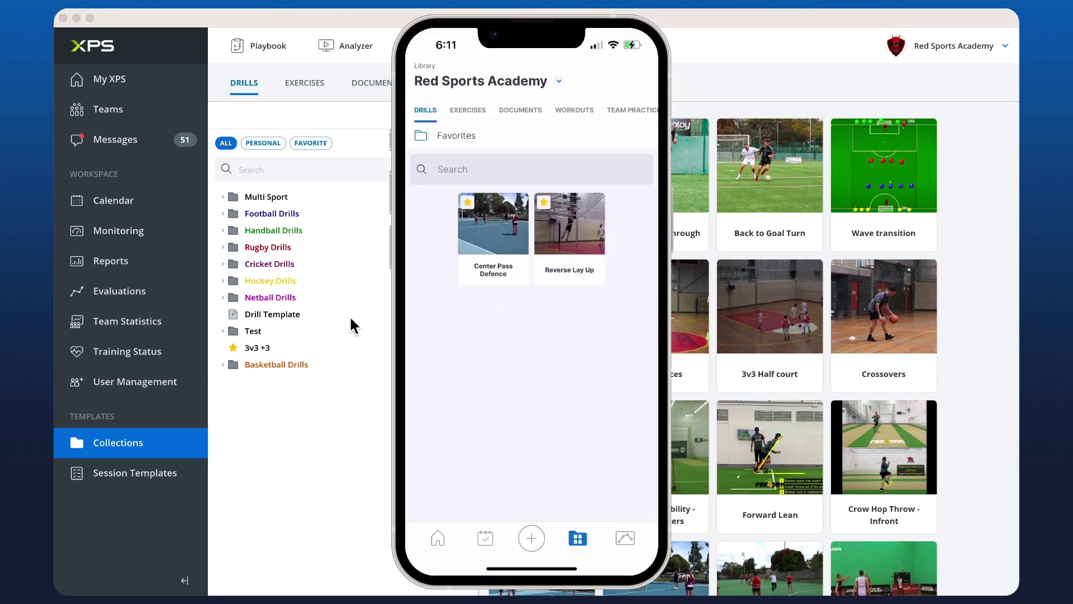